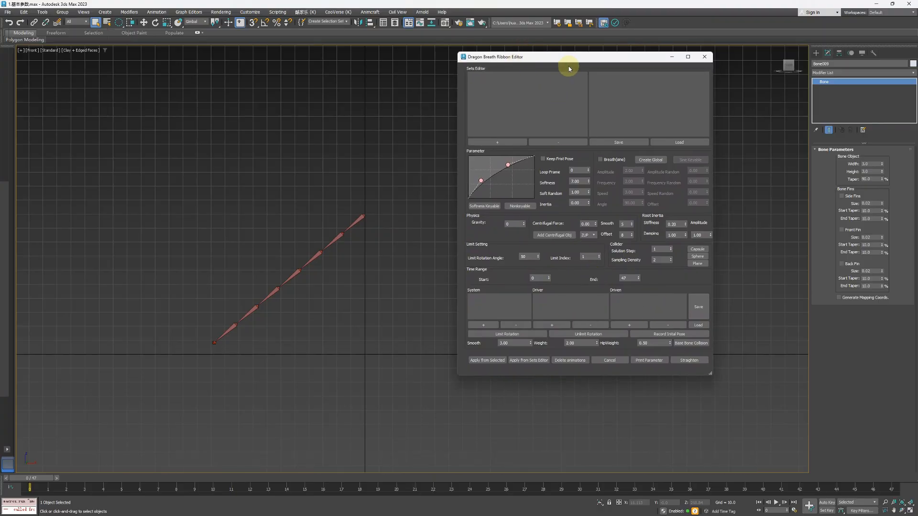
Reposition the Dragon Breath Ribbon Editor clear of both bone chains and shift the lower point of its parameter curve slightly outward.
drag(576, 60, 495, 80)
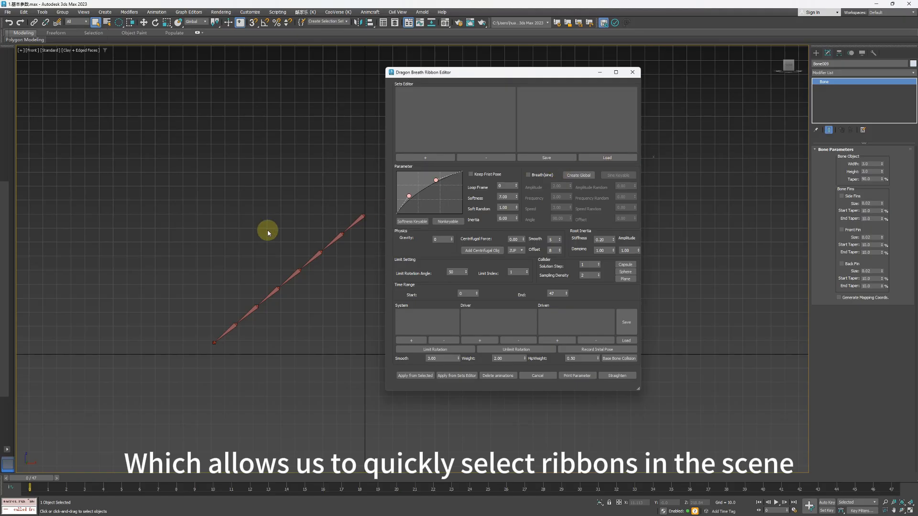
scroll(253, 192, down, 1)
middle_drag(359, 195, 264, 242)
scroll(244, 185, down, 5)
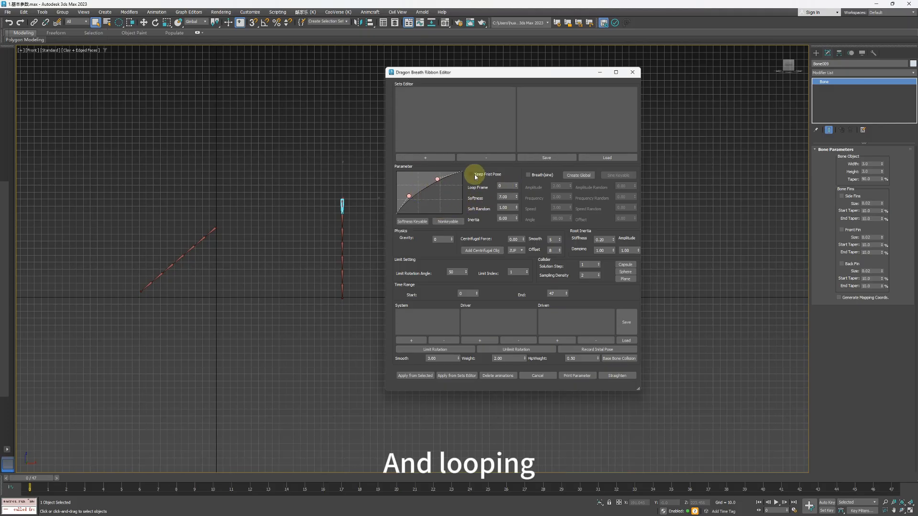
drag(410, 196, 413, 195)
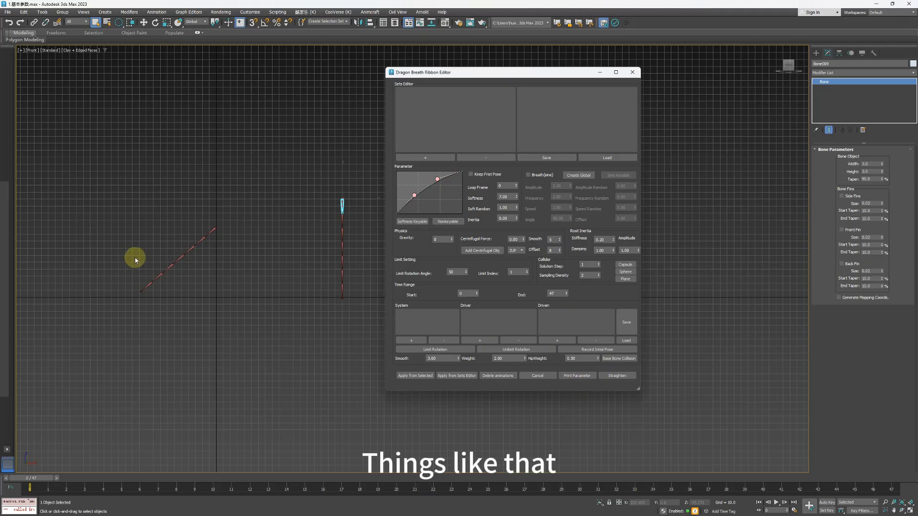
drag(481, 76, 524, 83)
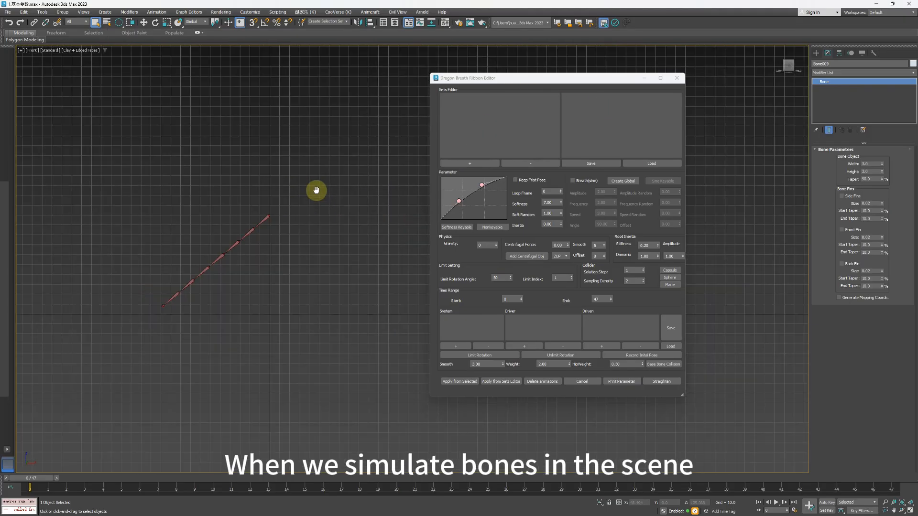
drag(487, 79, 552, 71)
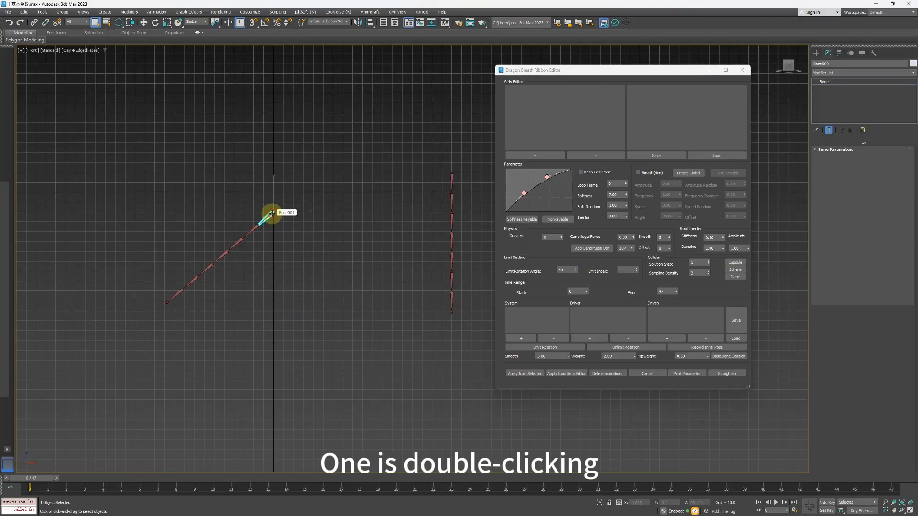
Try the ribbon simulation on the whole selected diagonal bone chain, then undo it.
double_click(274, 212)
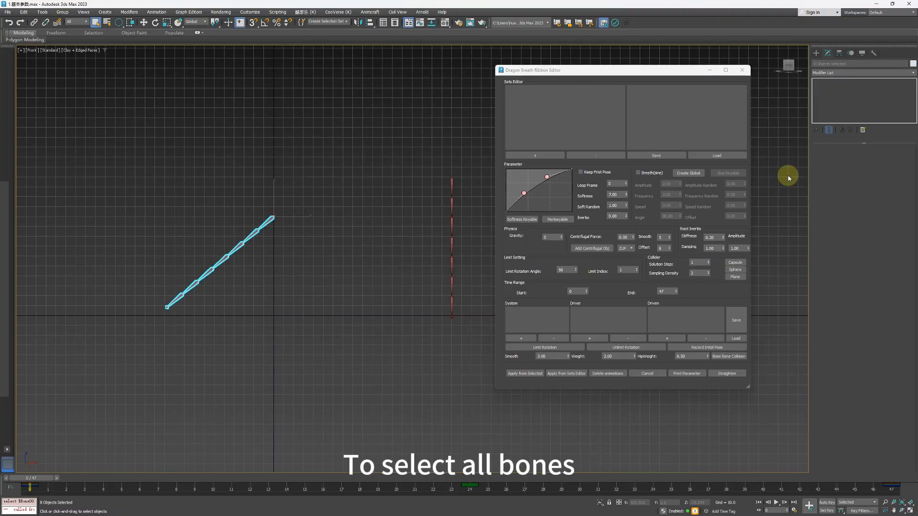
click(522, 375)
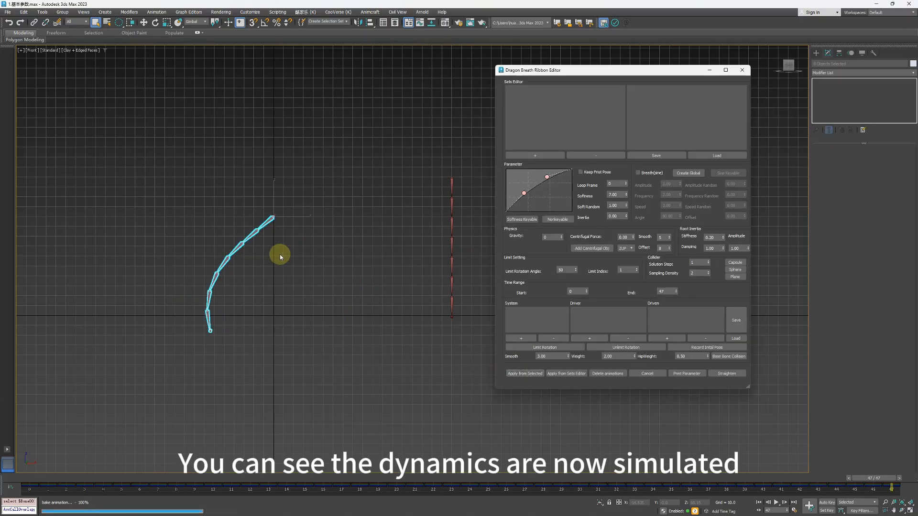
drag(886, 479, 11, 383)
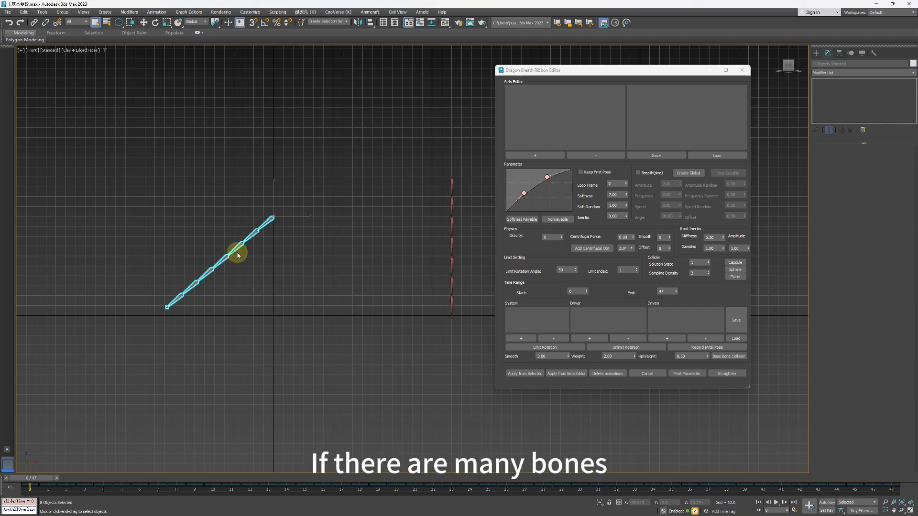
middle_drag(290, 212, 290, 217)
key(ctrl+z)
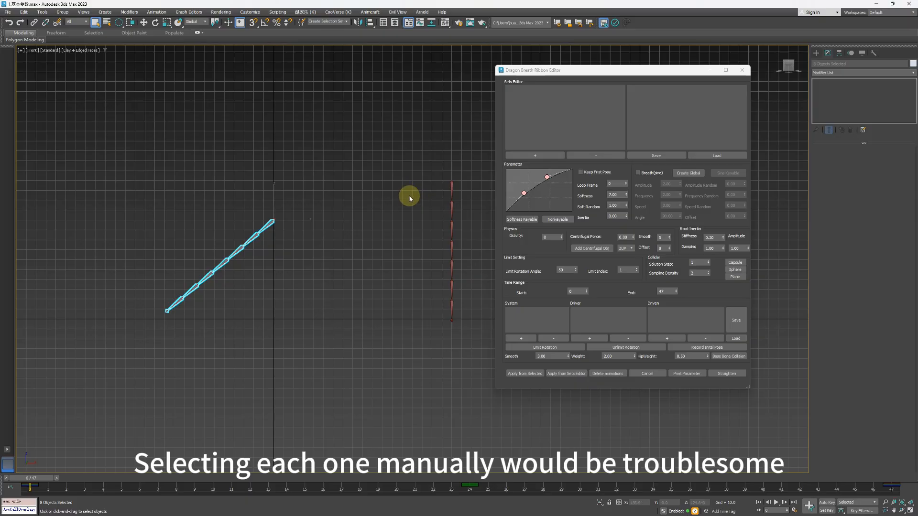
Create a set named 1 in the Sets Editor from all bones of the diagonal chain.
click(289, 221)
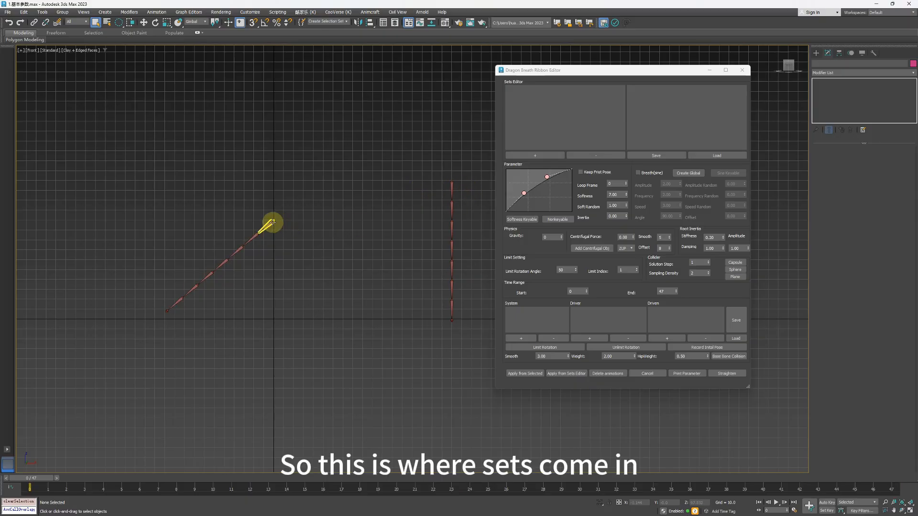
double_click(272, 222)
click(537, 155)
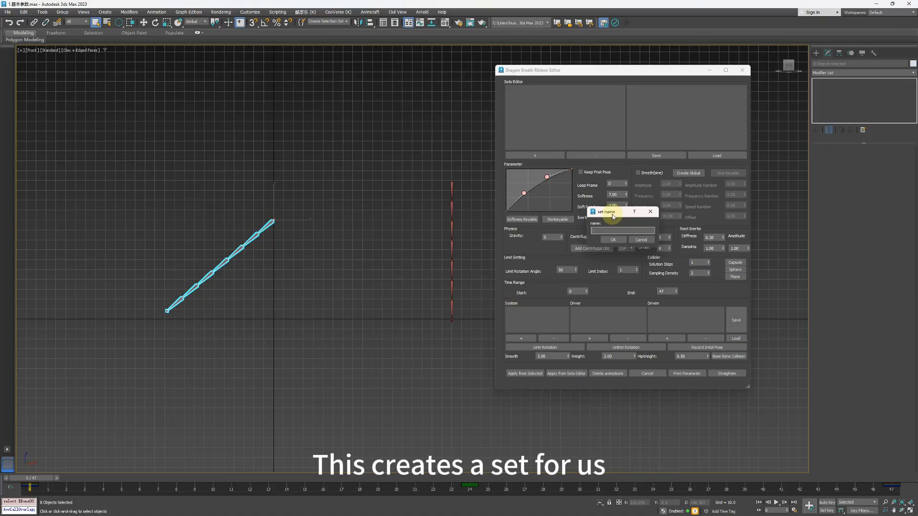
text(1)
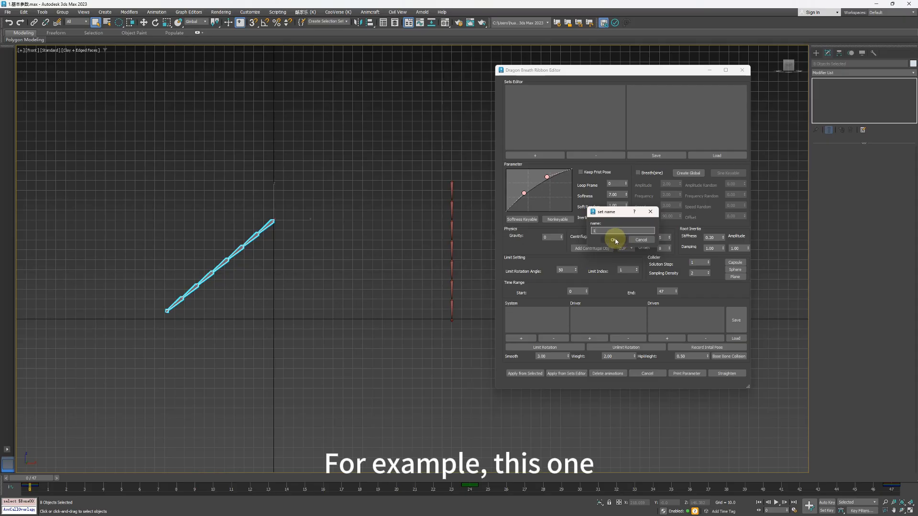
click(614, 240)
List the bones of set 1 in the Sets Editor and clear the bone selection in the viewport.
click(516, 89)
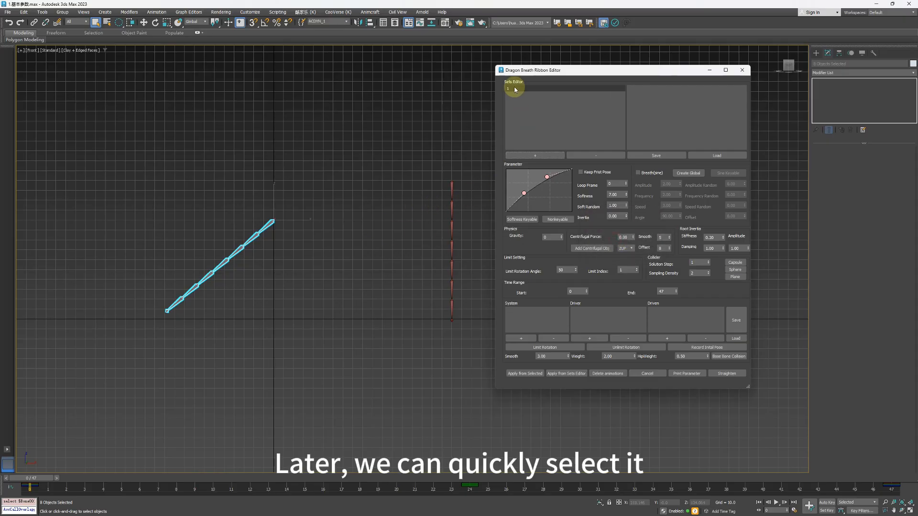
click(415, 158)
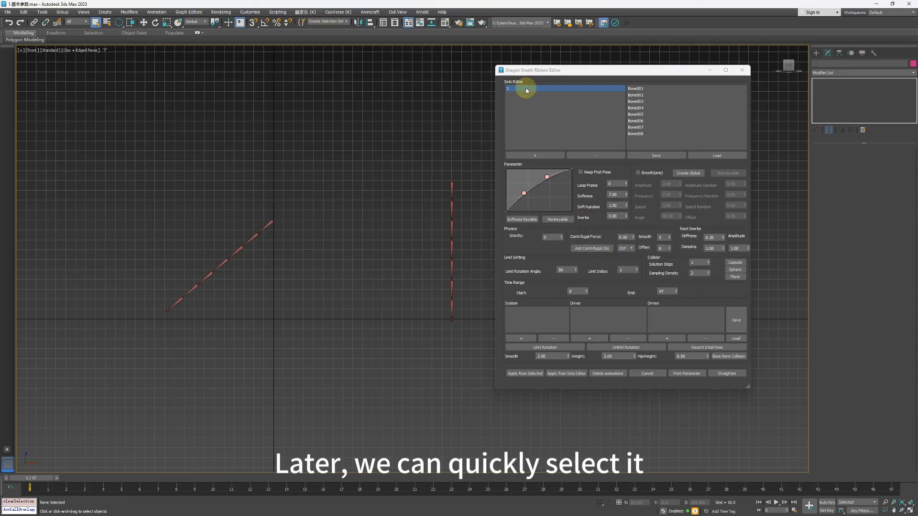
click(527, 89)
click(467, 115)
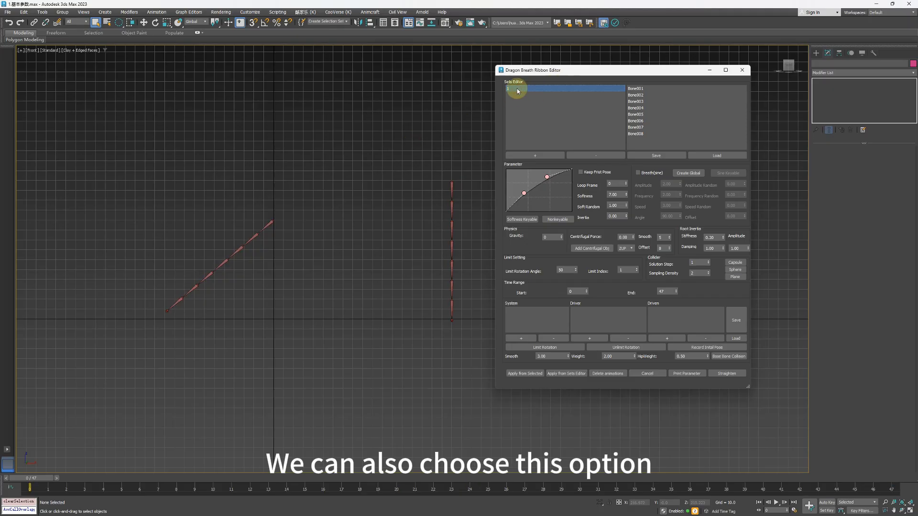
click(579, 375)
Create a set named 2 in the Sets Editor from all bones of the vertical chain.
click(450, 182)
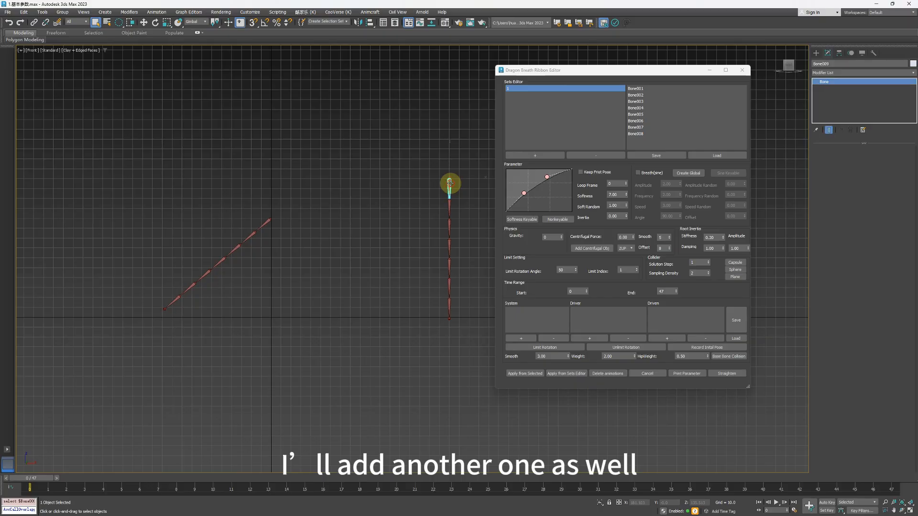
double_click(449, 182)
click(532, 156)
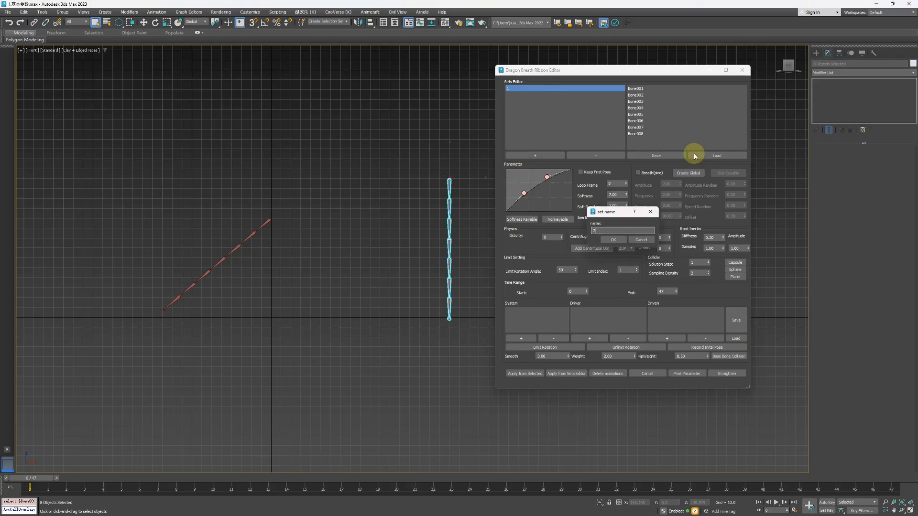
text(2)
key(Return)
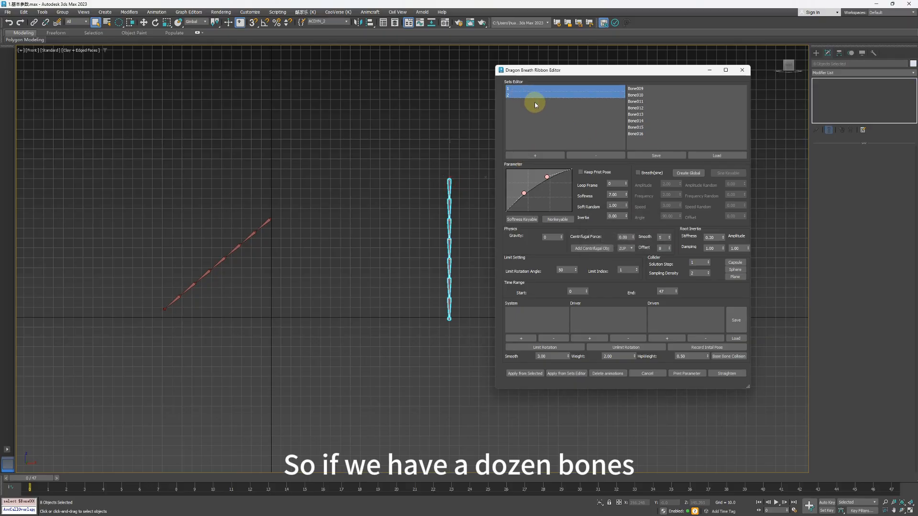
Set Softness to 10 and enable Breath(sine) for the ribbon simulation.
middle_drag(253, 183, 250, 183)
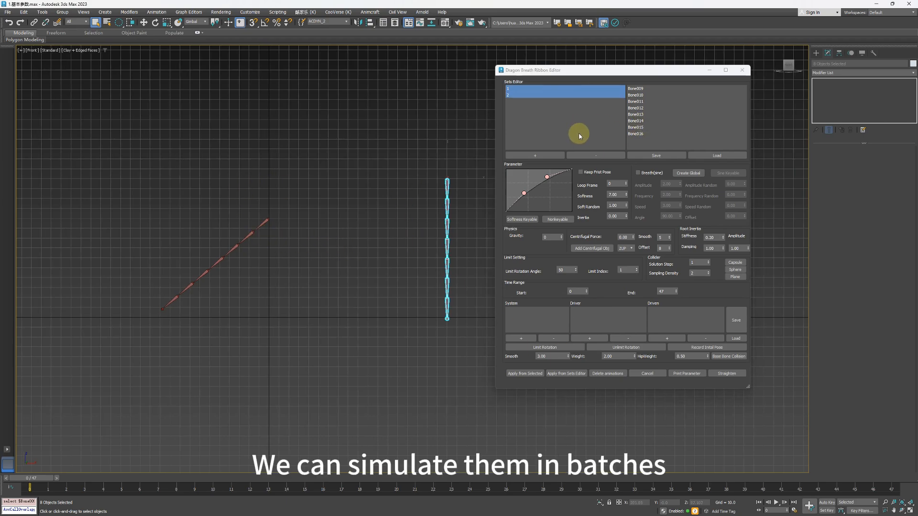
click(621, 194)
scroll(622, 194, up, 4)
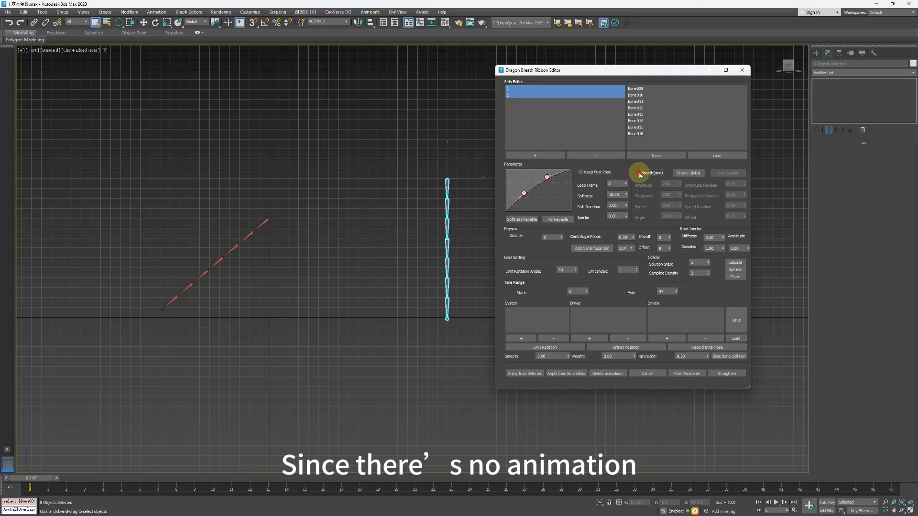
click(638, 173)
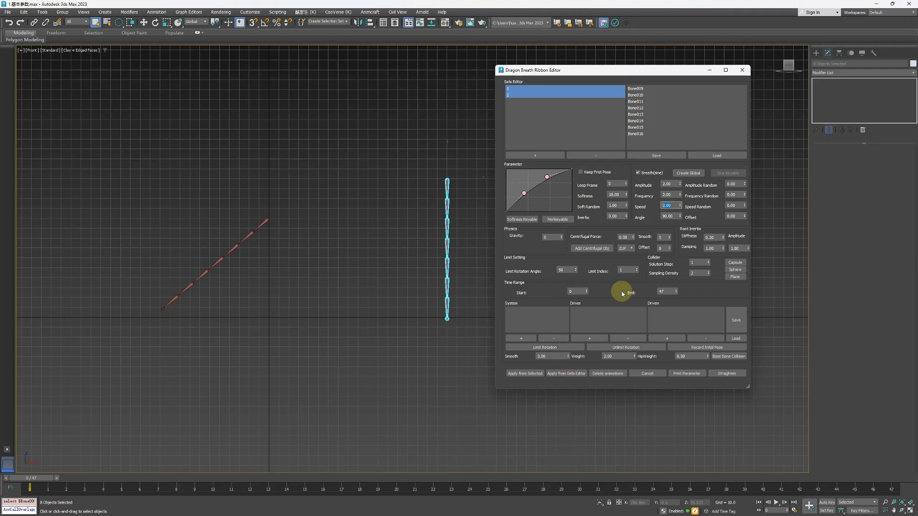
Simulate sets 1 and 2 together from the Sets Editor, play back the animation, and undo the simulation.
click(556, 374)
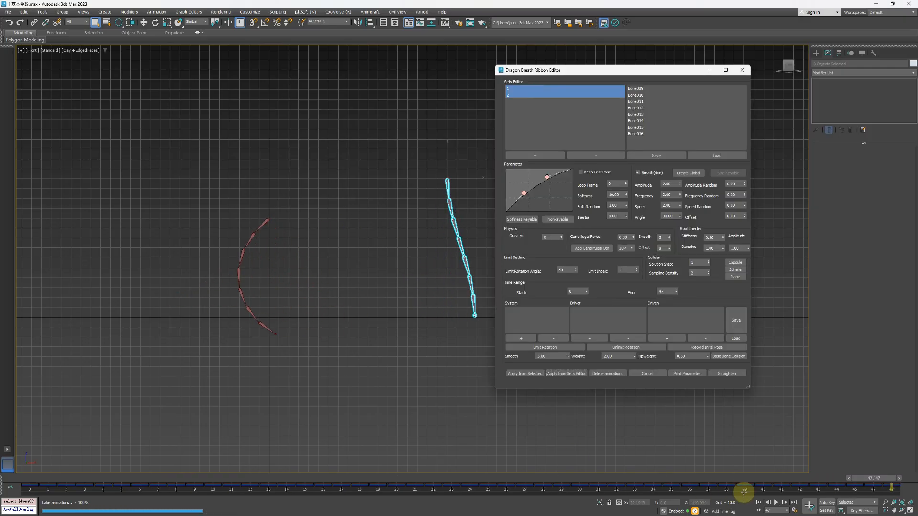
click(775, 503)
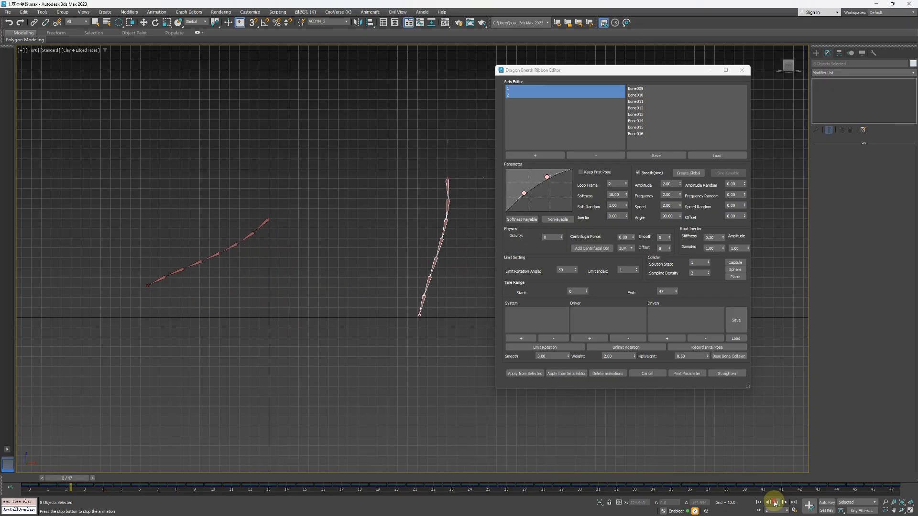
click(776, 503)
middle_drag(402, 309, 389, 312)
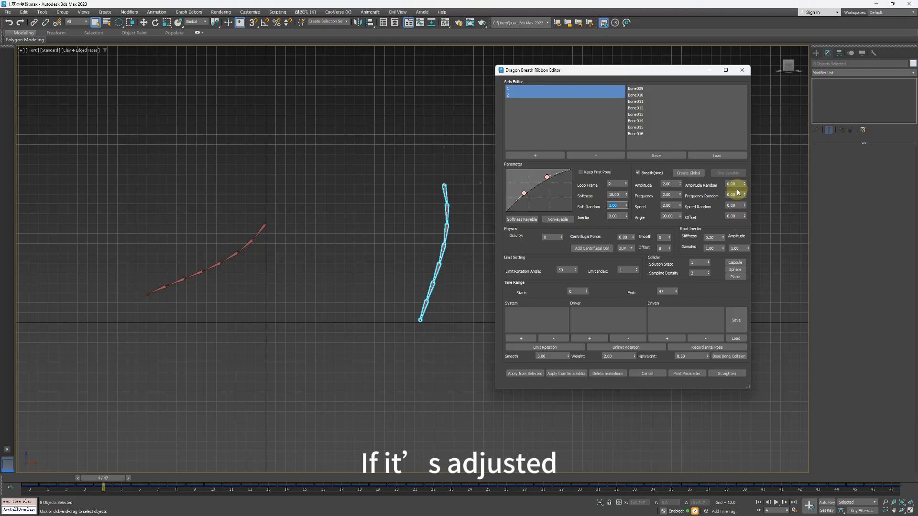
middle_drag(401, 205, 396, 204)
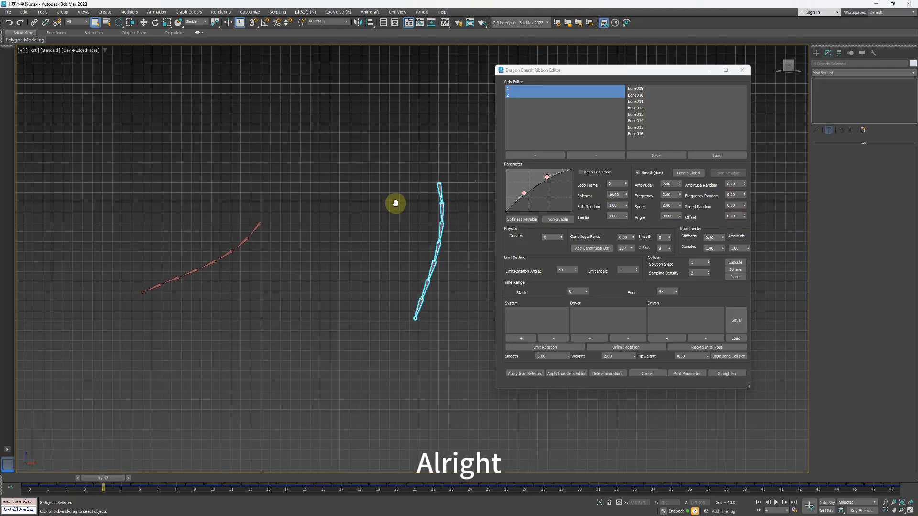
key(ctrl+z)
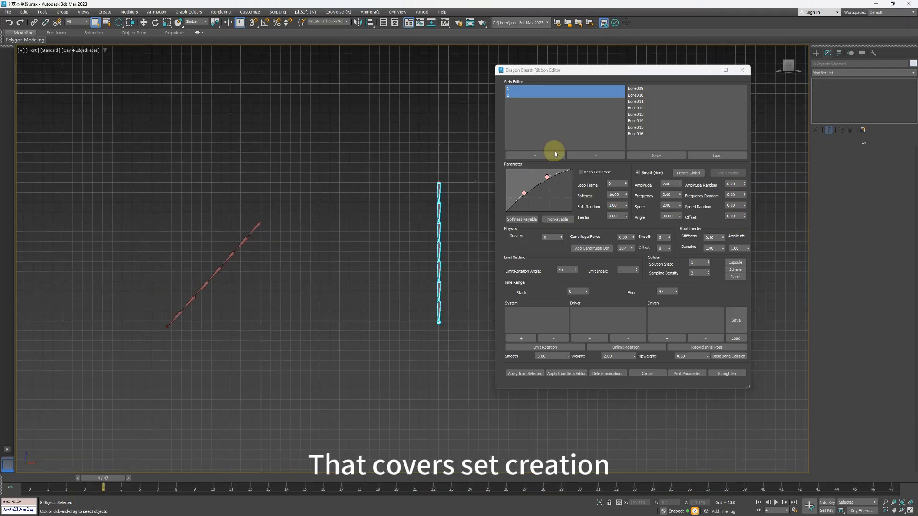
Delete set 2 from the Sets Editor.
click(519, 90)
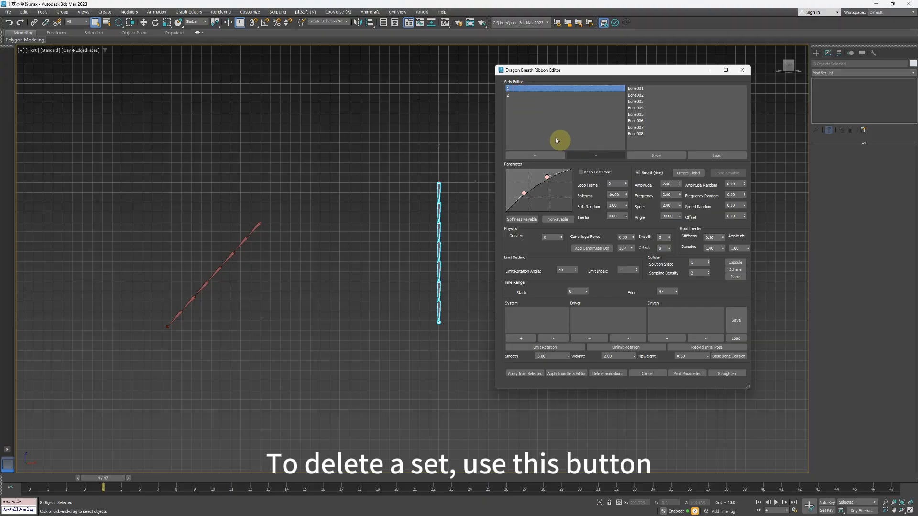
click(525, 96)
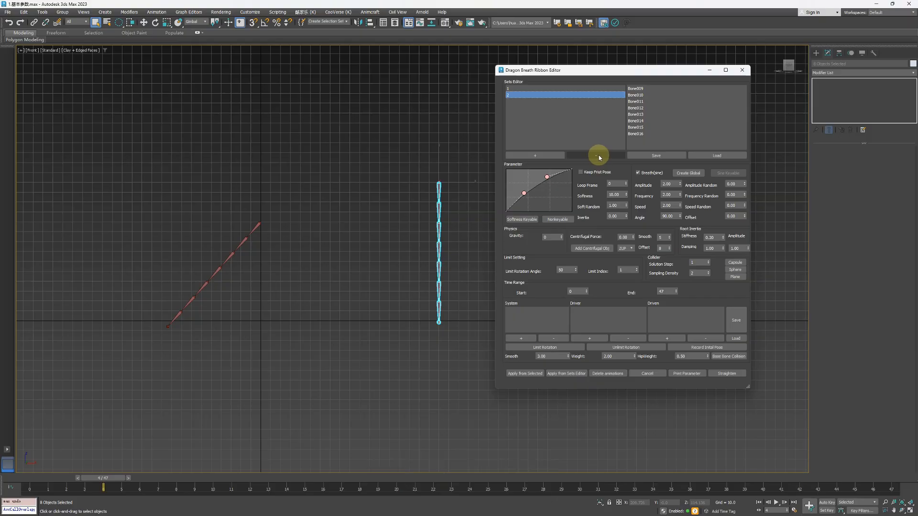
click(598, 156)
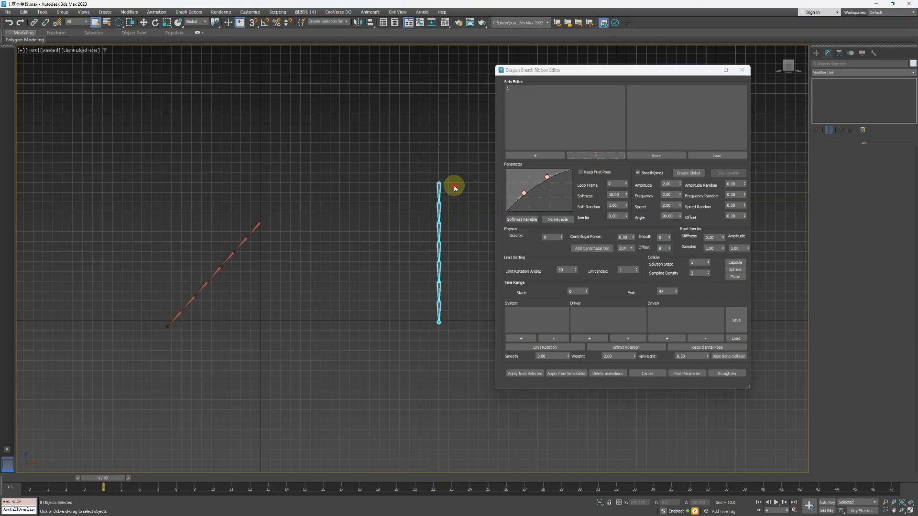
Recreate set 2 in the Sets Editor from all bones of the vertical chain.
click(528, 88)
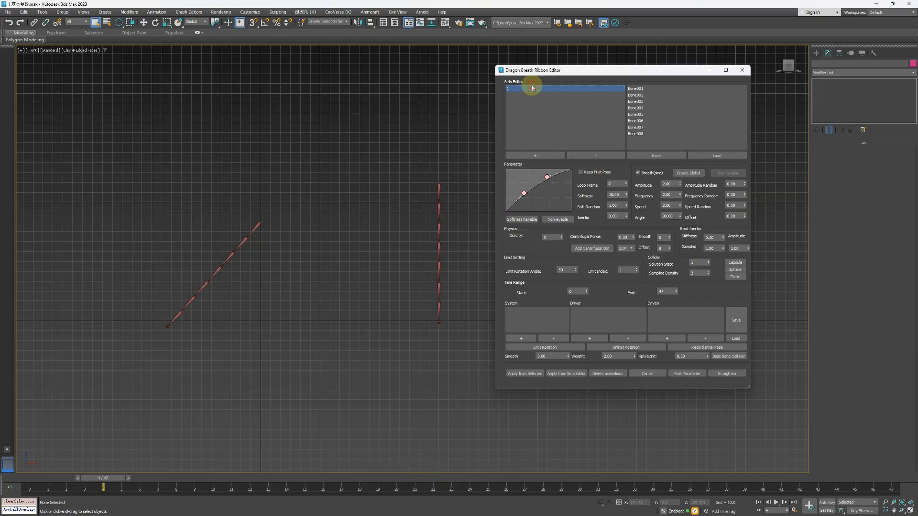
double_click(438, 187)
click(547, 156)
key(Return)
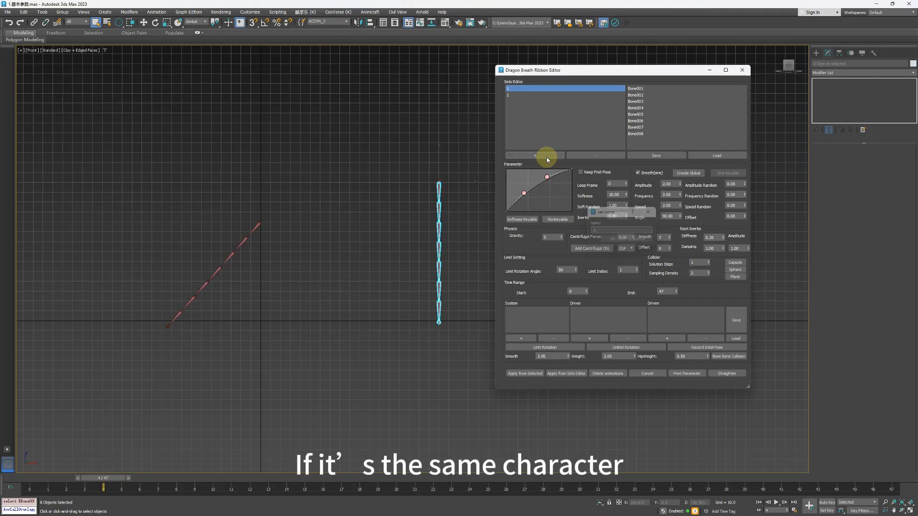
Save sets 1 and 2 from the Sets Editor to a .dbr file in the test folder.
click(521, 95)
ctrl+click(519, 89)
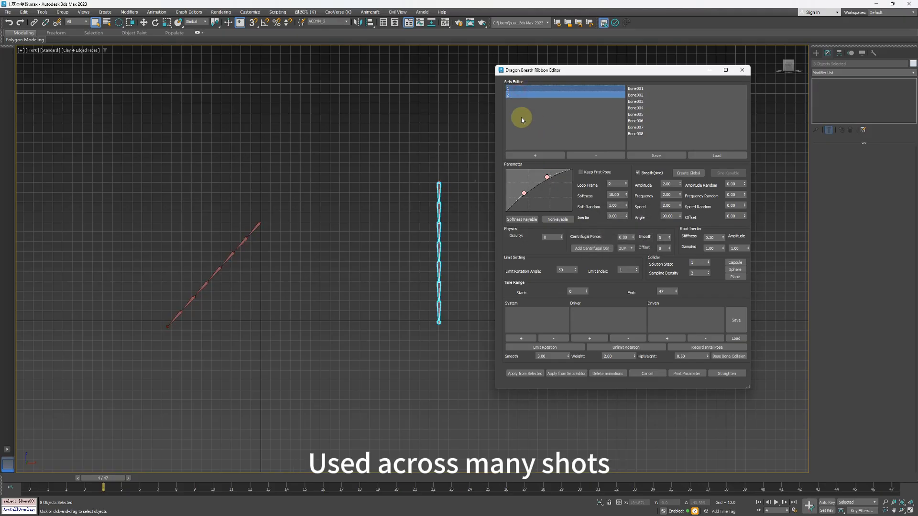
middle_drag(434, 170, 429, 164)
middle_drag(303, 236, 324, 245)
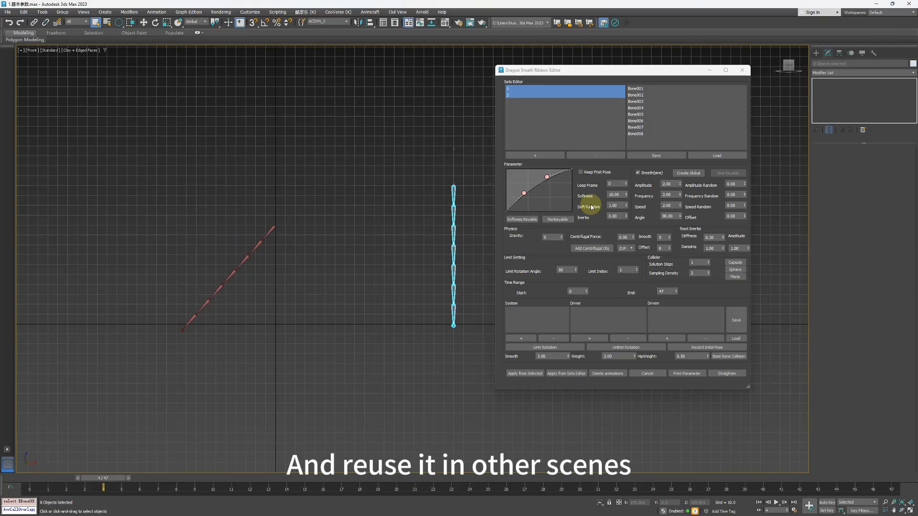
click(666, 156)
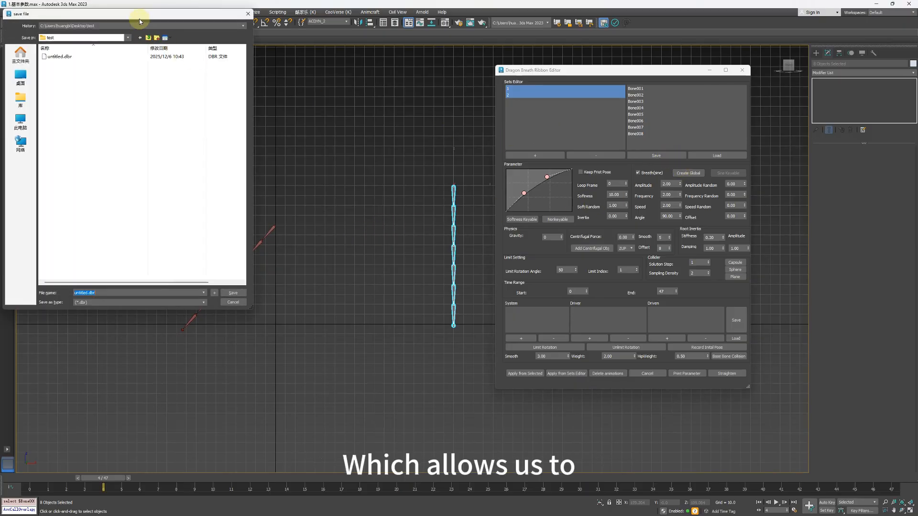
drag(144, 12, 693, 191)
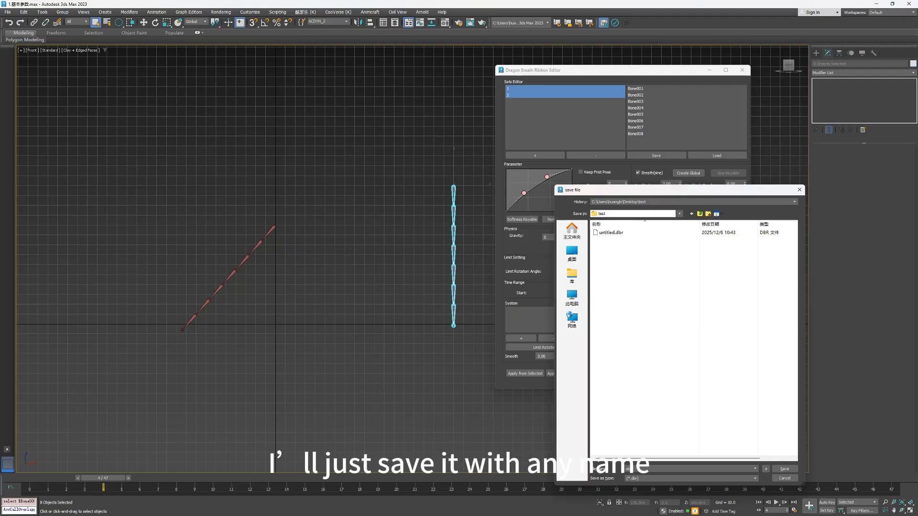
key(Return)
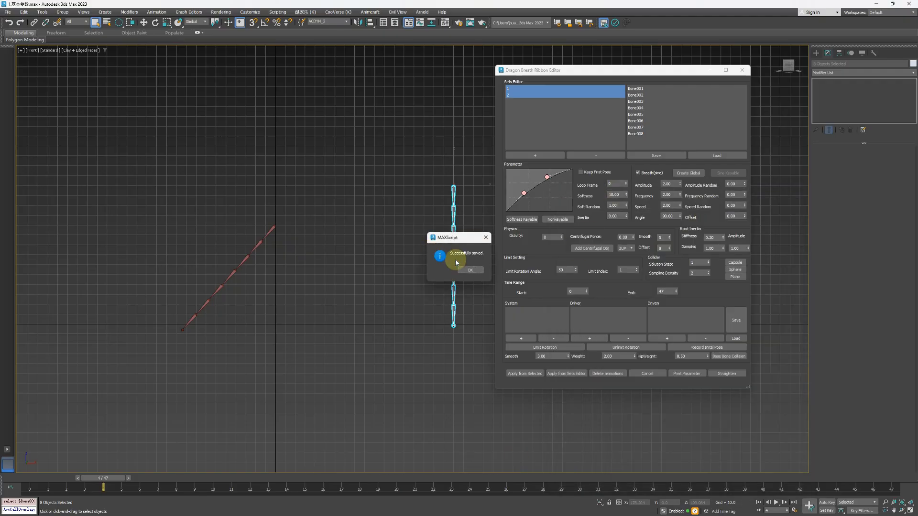
click(471, 270)
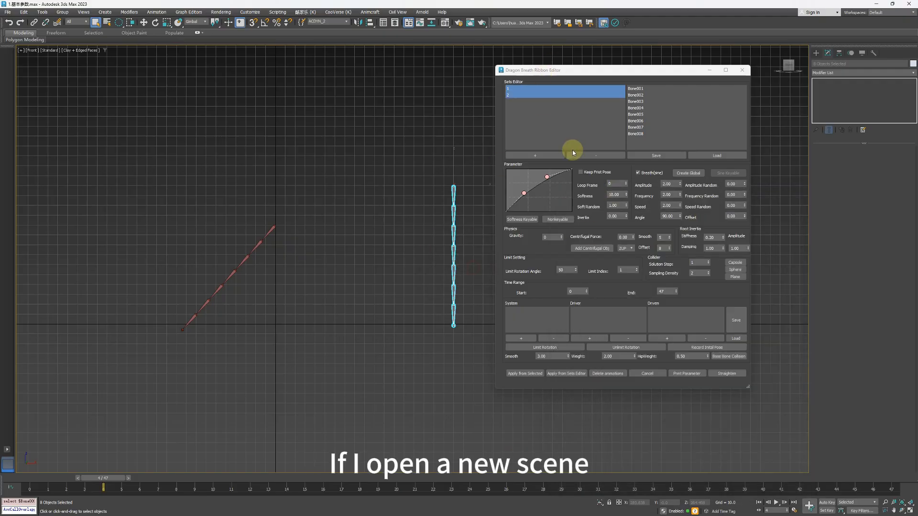
Remove both sets from the scene and reopen the Dragon Breath Ribbon Editor.
middle_drag(401, 179, 401, 177)
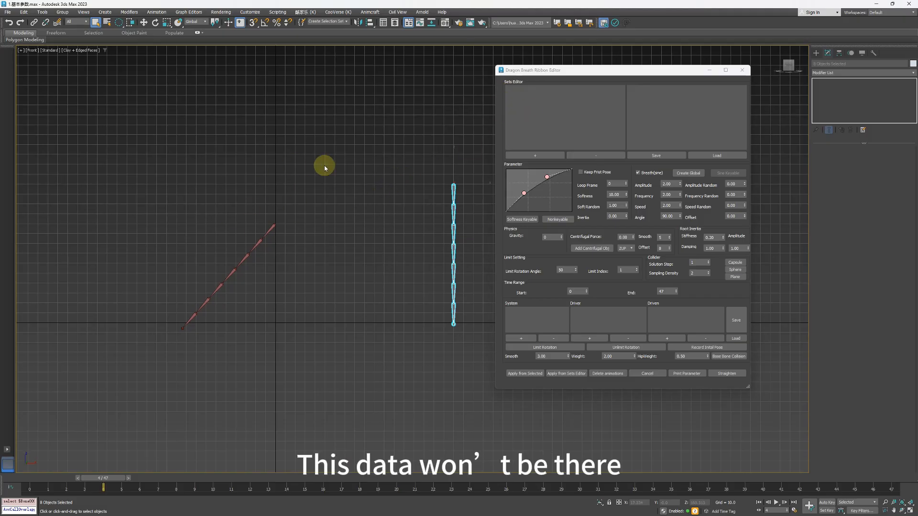
click(747, 69)
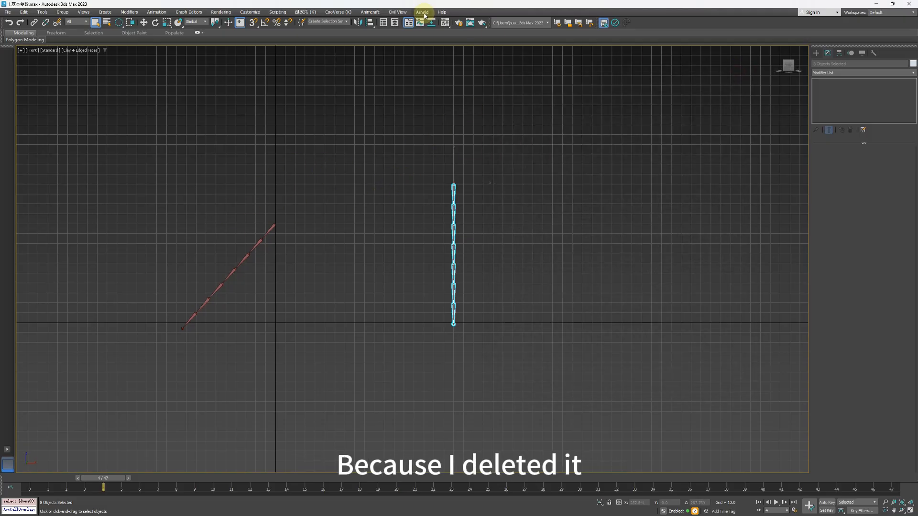
click(369, 13)
click(392, 163)
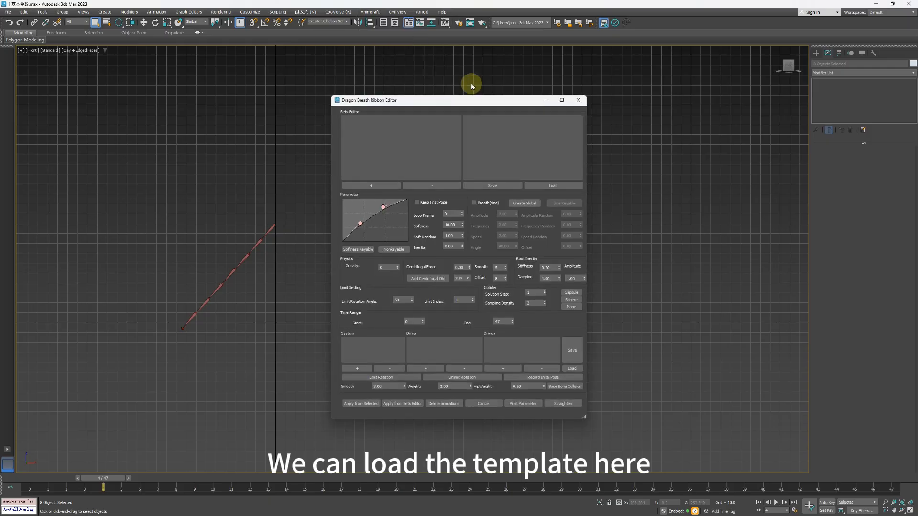
Load the saved .dbr file into the Sets Editor and check the bones of both sets, ending with set 1 selected.
drag(453, 105, 679, 69)
click(779, 149)
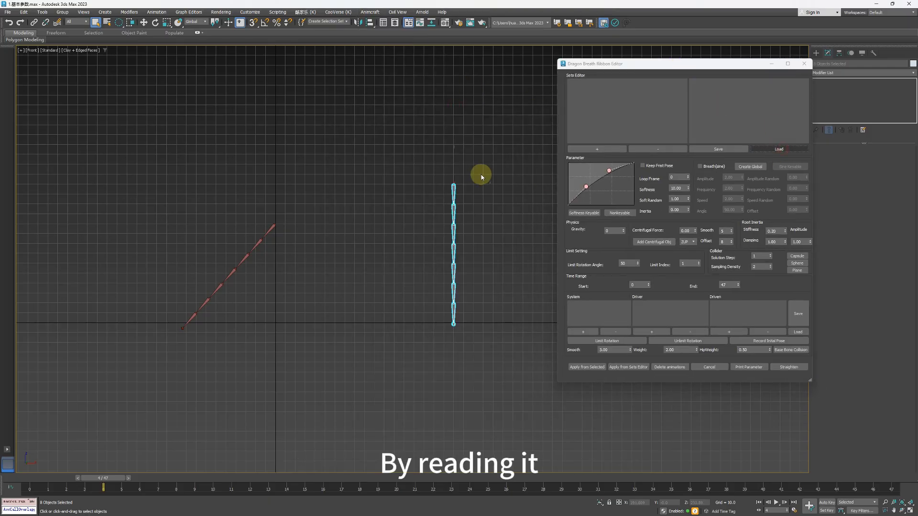
double_click(607, 233)
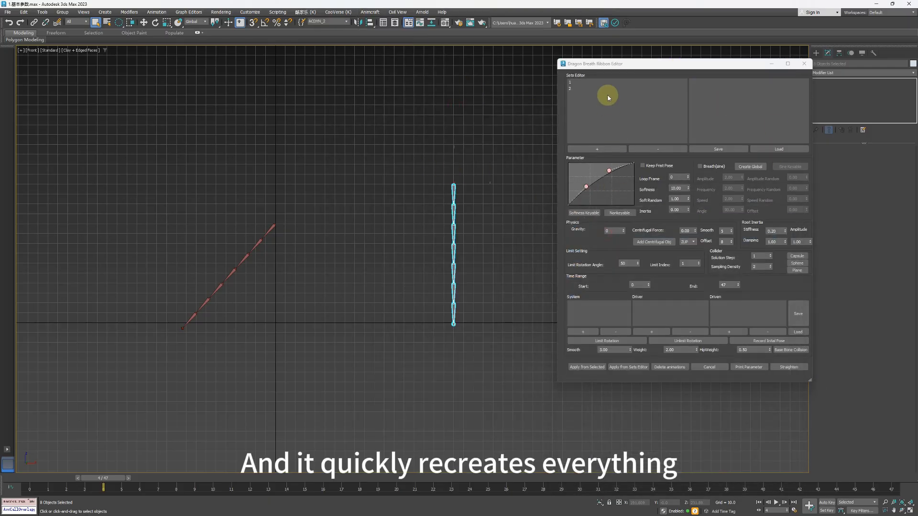
click(584, 83)
click(579, 88)
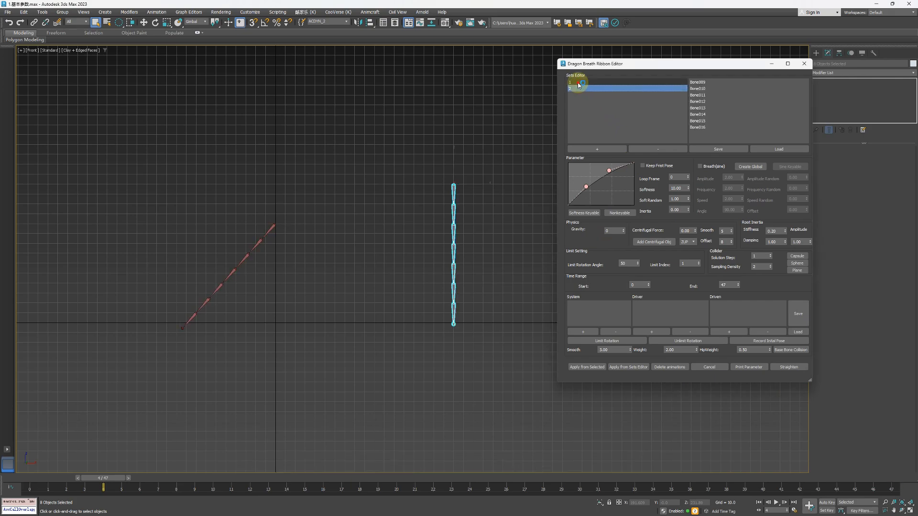
click(577, 83)
click(576, 90)
click(579, 82)
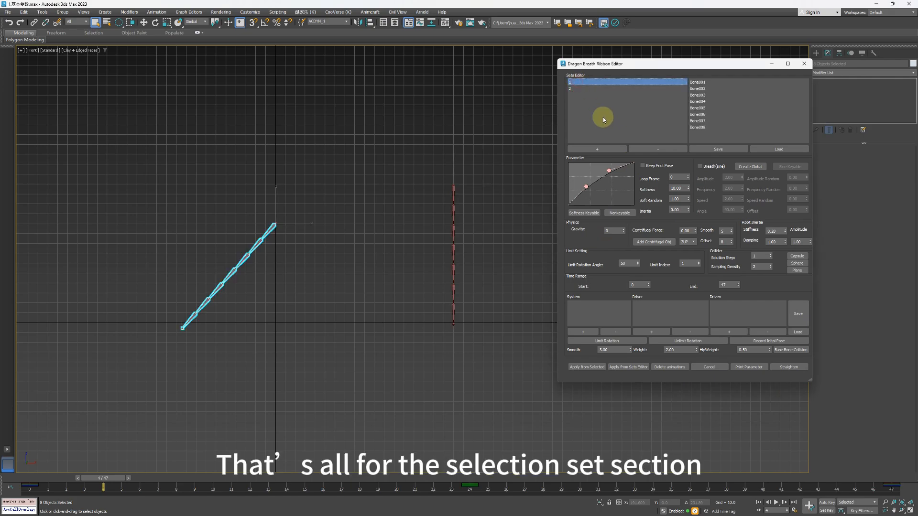
Set Softness to 2 and simulate the selected diagonal bone chain.
drag(652, 67, 591, 71)
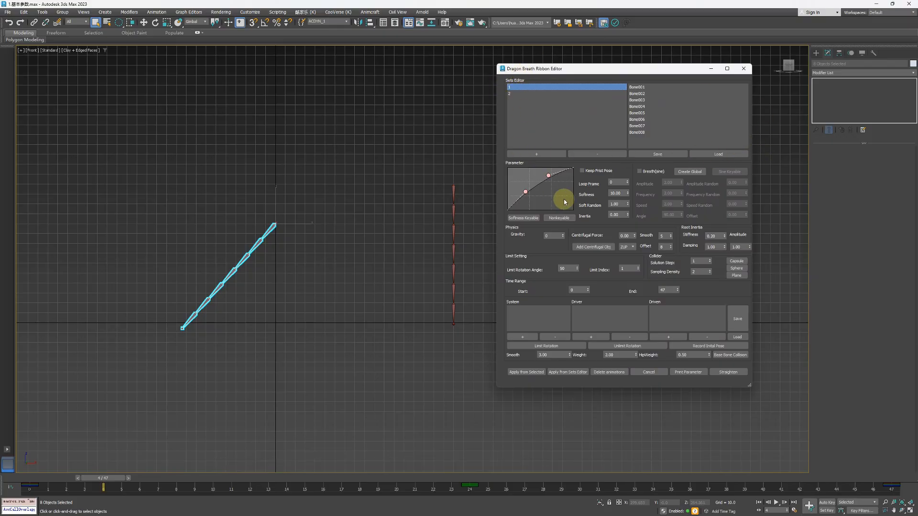
middle_drag(407, 211, 426, 206)
scroll(315, 225, up, 2)
middle_drag(317, 231, 373, 211)
click(352, 215)
double_click(341, 204)
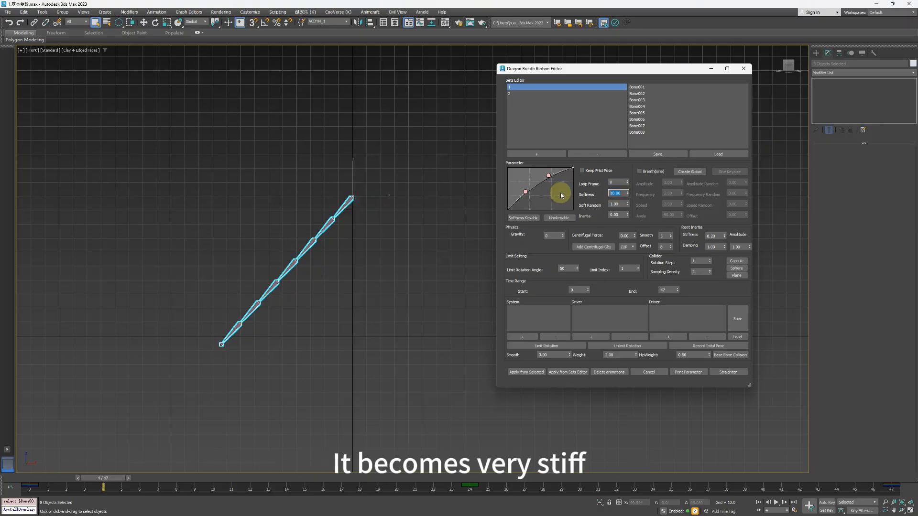
text(2)
key(Return)
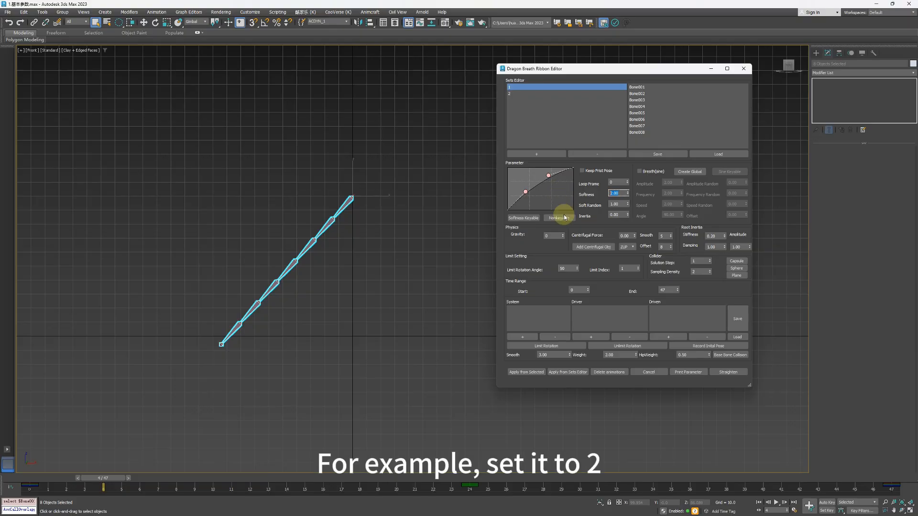
click(527, 373)
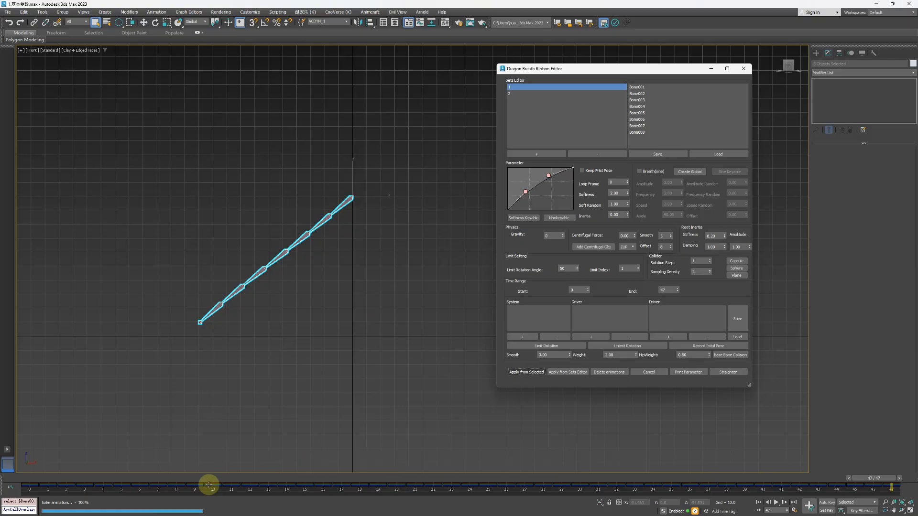
Play back the Softness 2 simulation from frame 0 and undo it.
drag(875, 477, 0, 389)
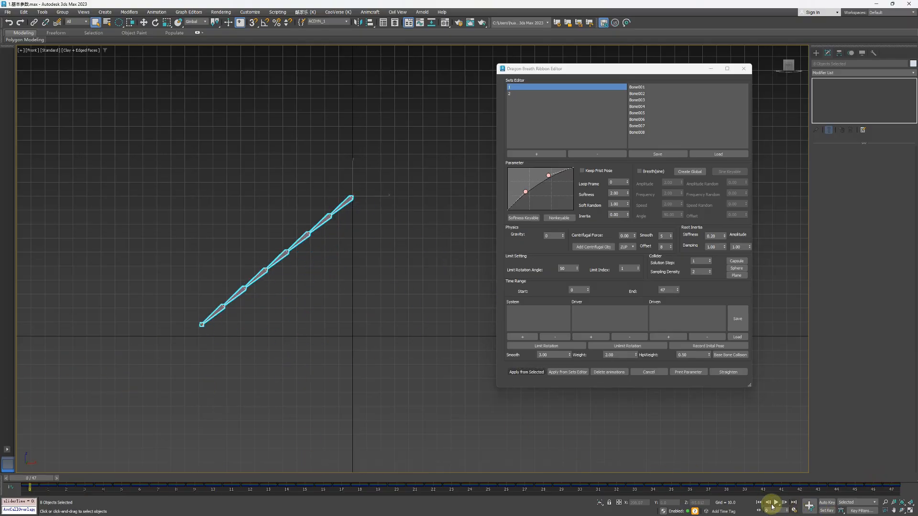
click(776, 502)
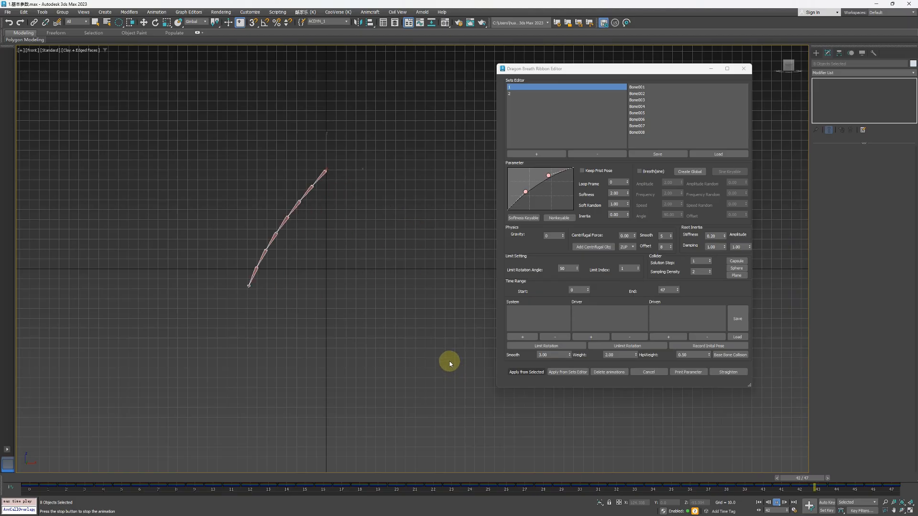
key(Escape)
drag(119, 478, 14, 467)
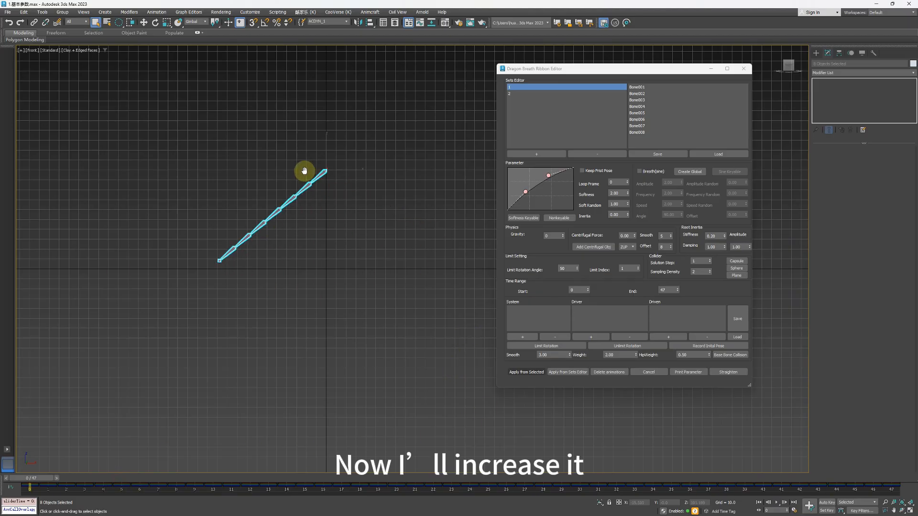
middle_drag(307, 169, 305, 173)
key(ctrl+z)
Simulate the selected chain with Softness 15, play it back, and undo the simulation.
click(618, 193)
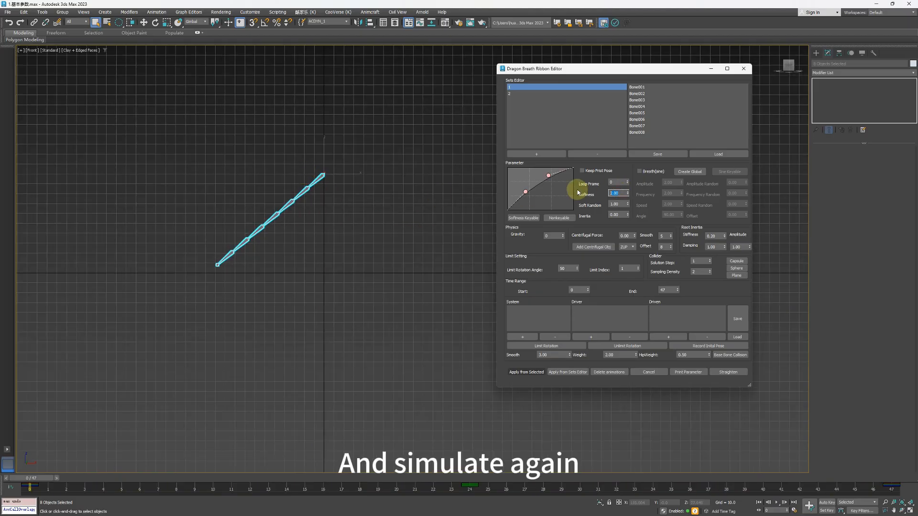
click(526, 372)
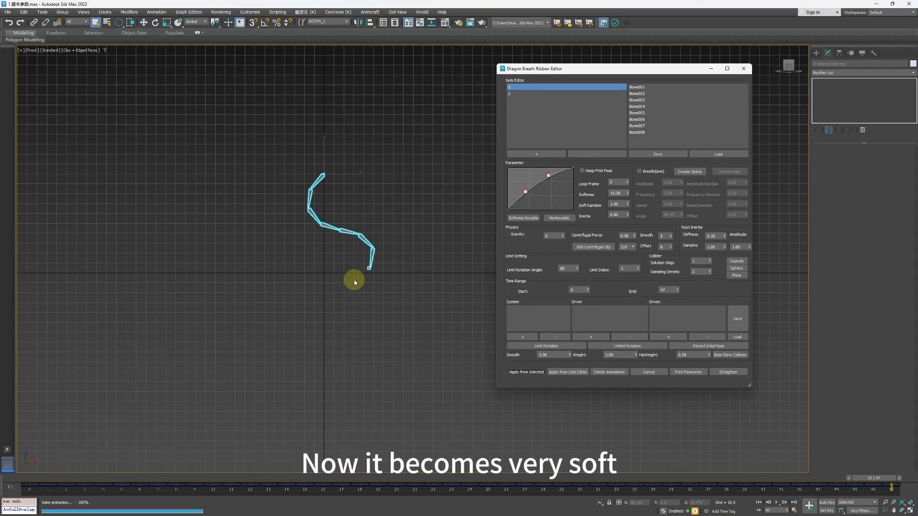
key(/)
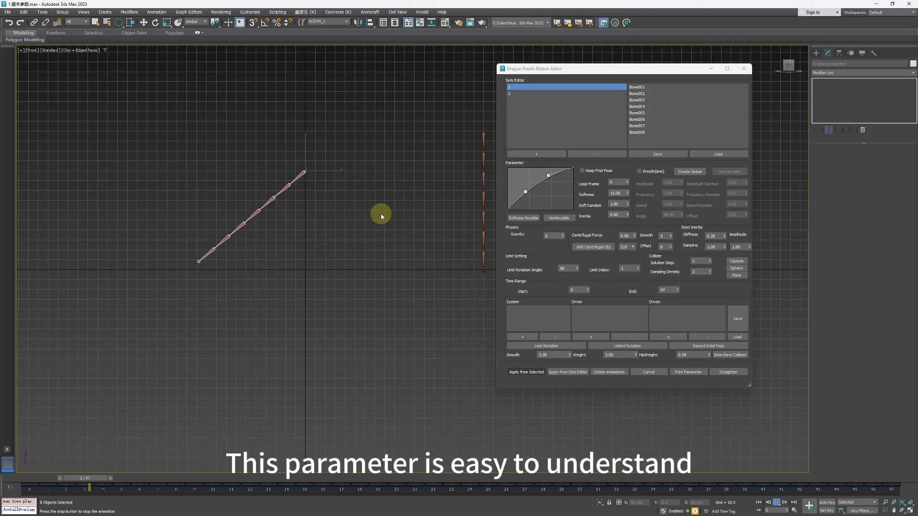
key(/)
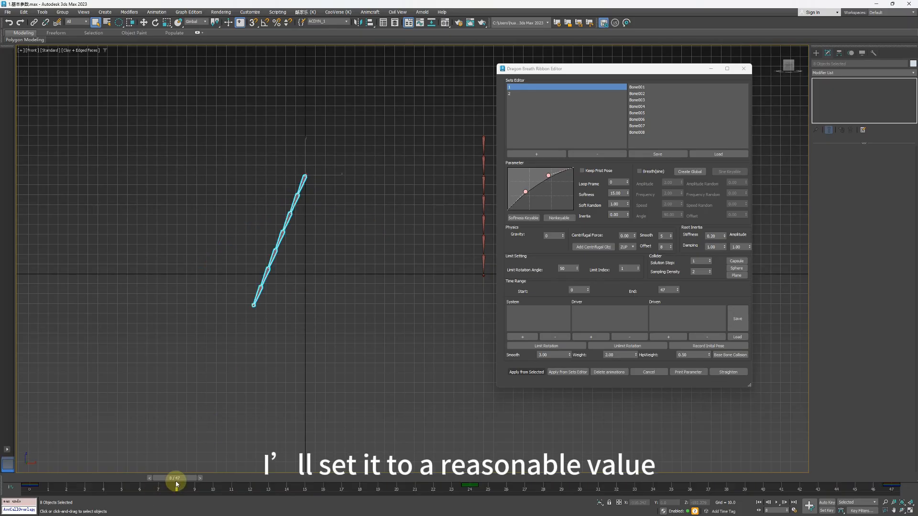
drag(174, 478, 10, 478)
Set Softness to 10 and straighten the softness curve so softness is distributed evenly from root to tip.
double_click(616, 194)
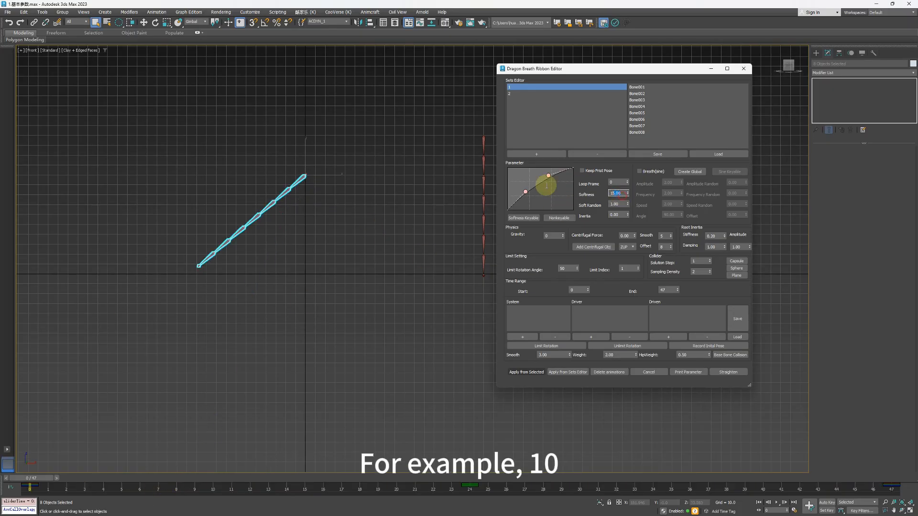
text(10)
key(Return)
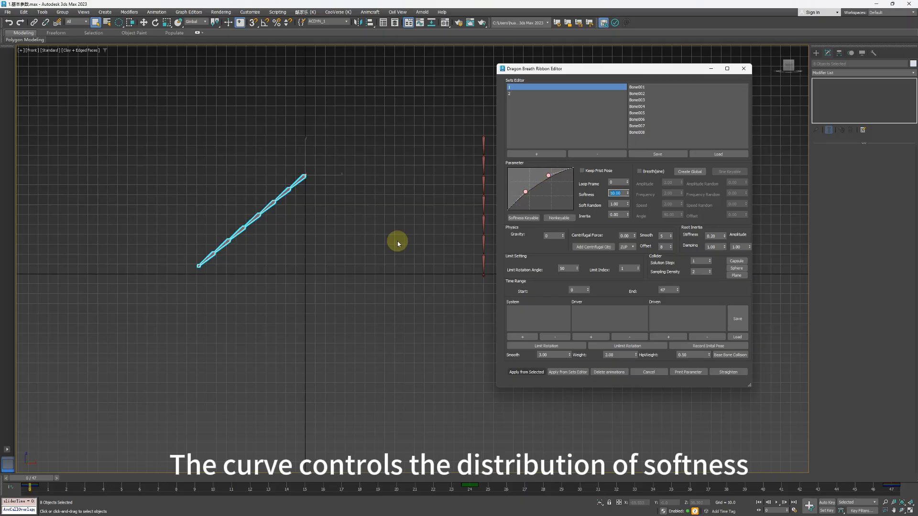
click(196, 267)
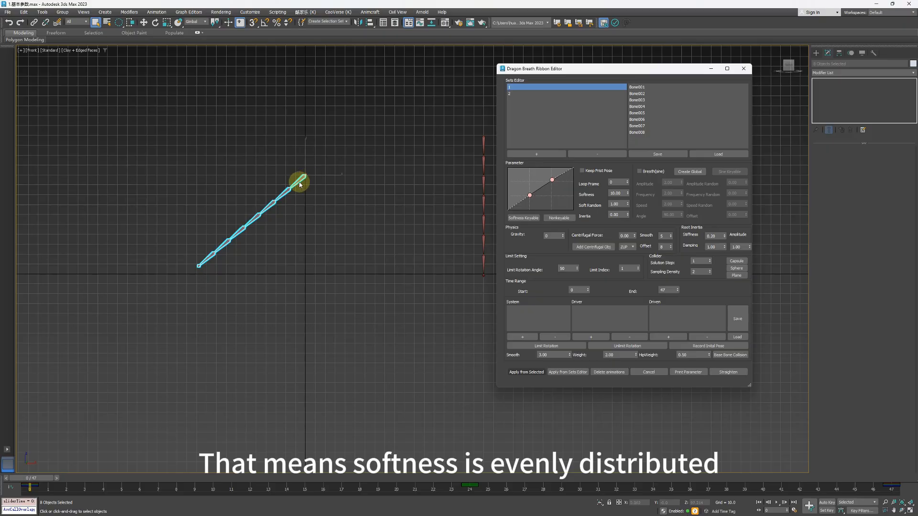
Simulate the selected chain with the straight softness curve, play it back, and undo the simulation.
click(528, 374)
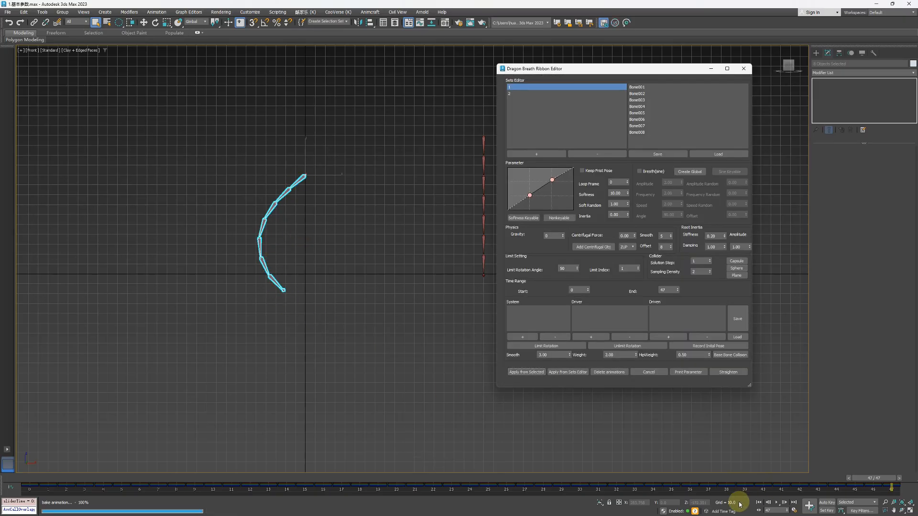
click(777, 502)
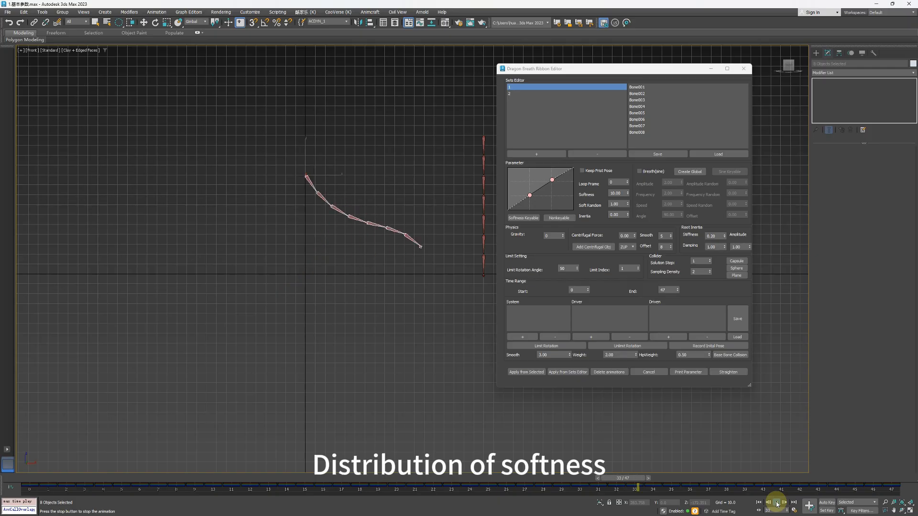
click(776, 502)
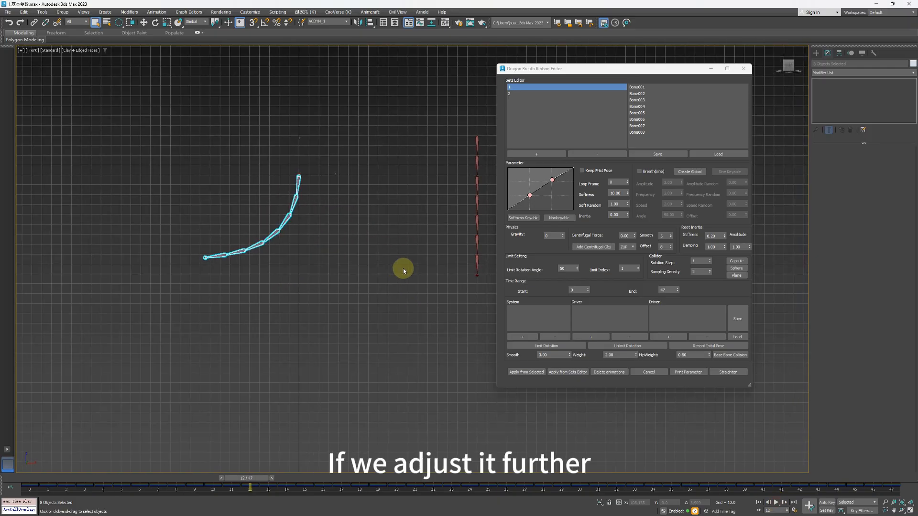
key(ctrl+z)
Reshape the softness curve into a steep S-curve, low at the root and high at the tip.
click(552, 180)
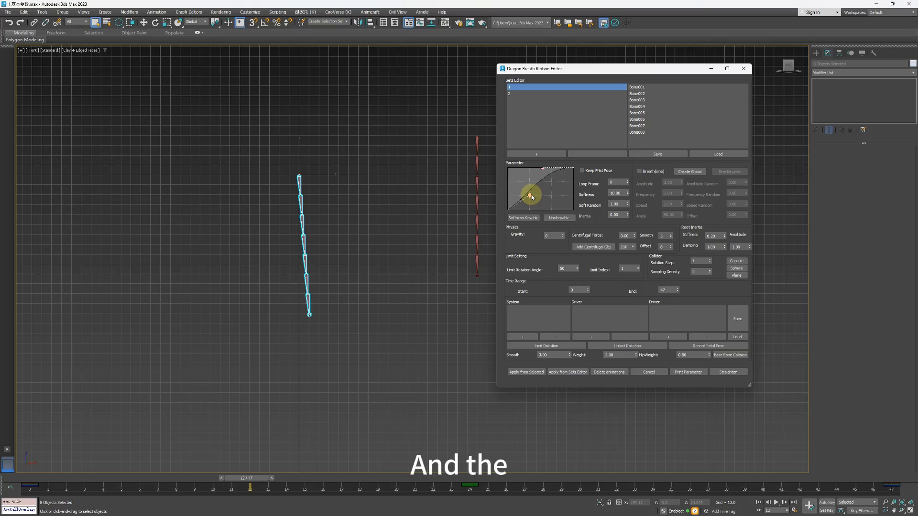
drag(530, 195, 560, 222)
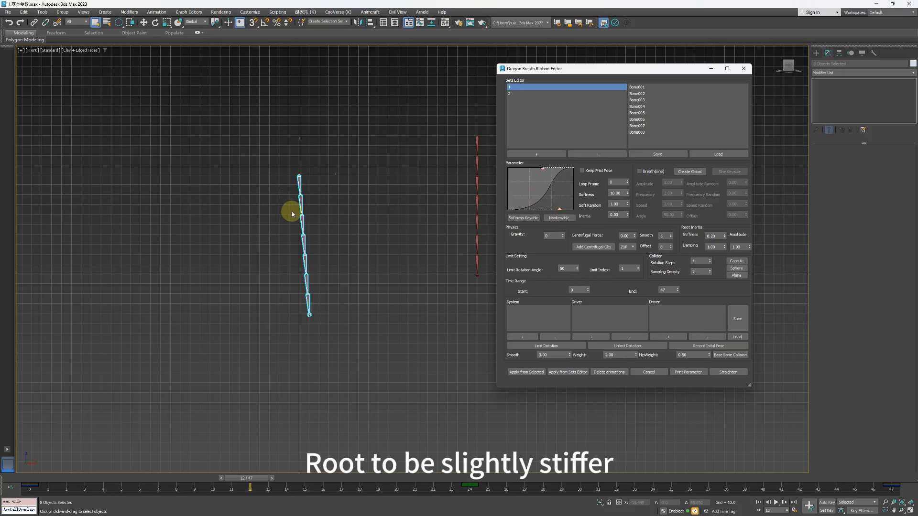
drag(546, 183, 530, 168)
Simulate the selected chain with the S-shaped softness curve and play back the animation.
click(526, 373)
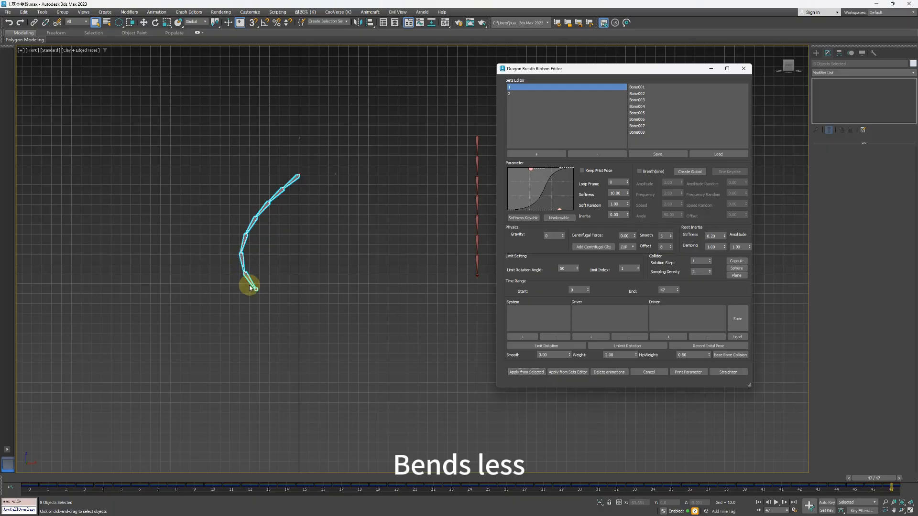
click(775, 503)
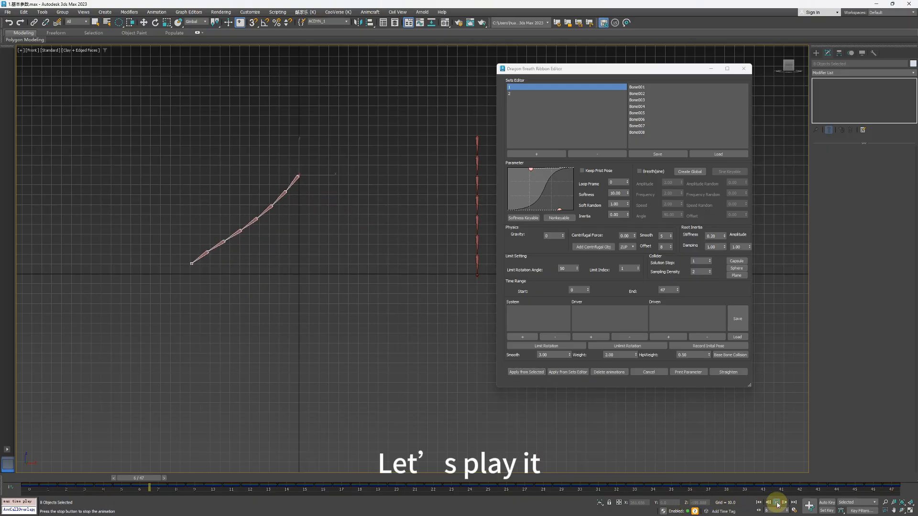
click(777, 503)
middle_drag(422, 252, 422, 239)
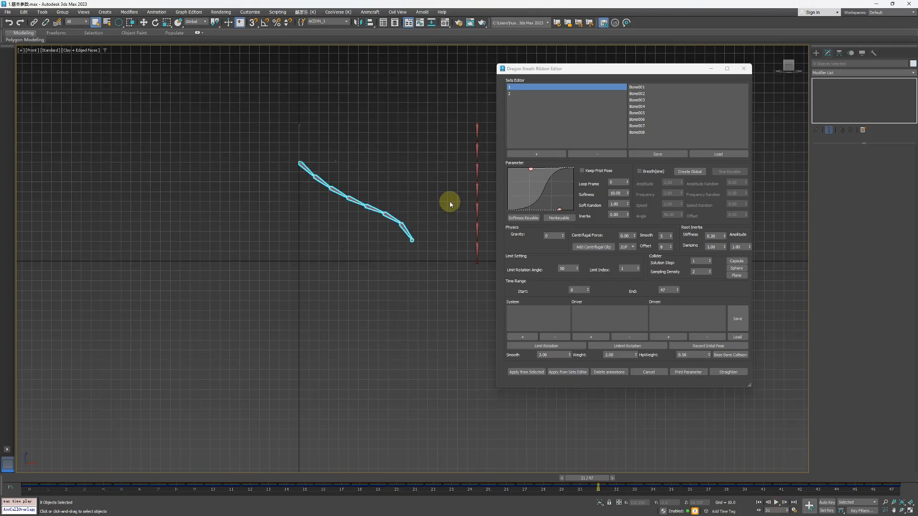
Undo the last simulation of the selected chain and set Softness to 12.
key(ctrl+z)
middle_drag(400, 207, 400, 211)
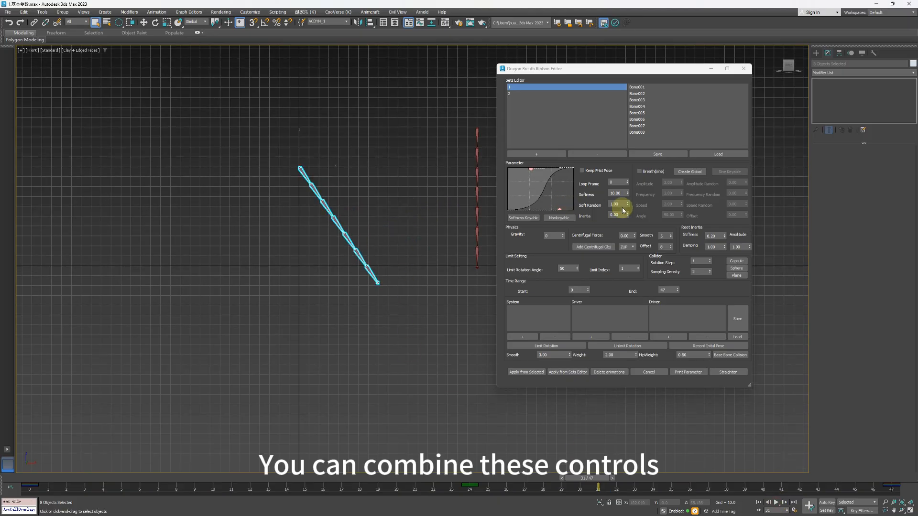
double_click(619, 193)
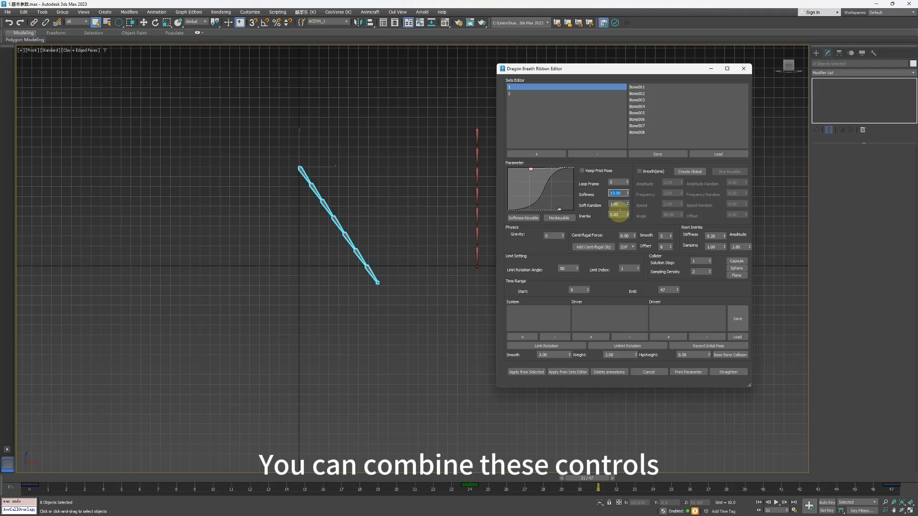
Simulate the selected chain with Softness 12 and the S-shaped curve, play it back, and undo the simulation.
click(541, 371)
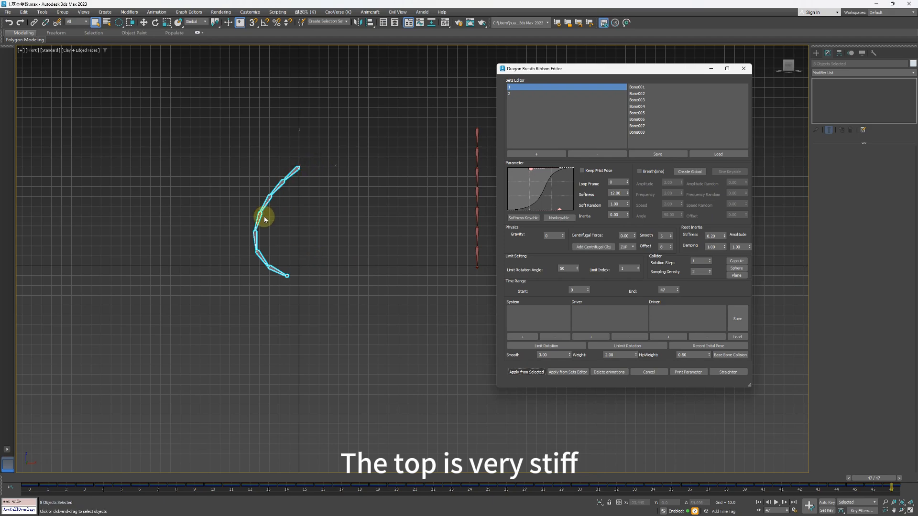
click(775, 504)
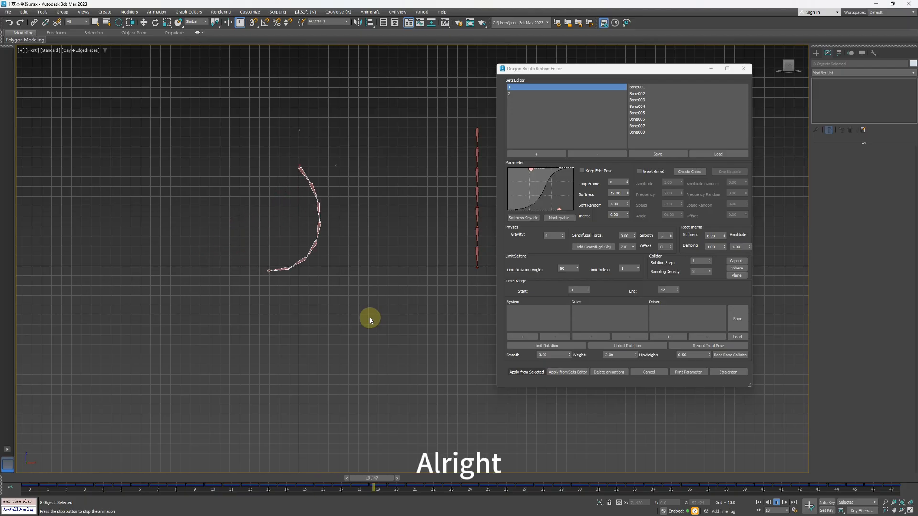
click(776, 504)
middle_drag(382, 303, 380, 291)
key(ctrl+z)
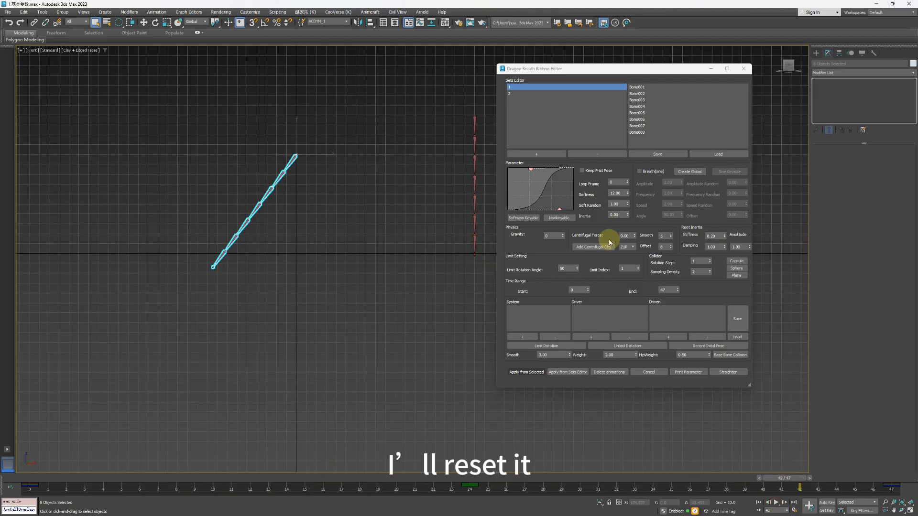
Straighten the softness curve from root to tip and set Loop Frame to 5.
drag(559, 208, 534, 195)
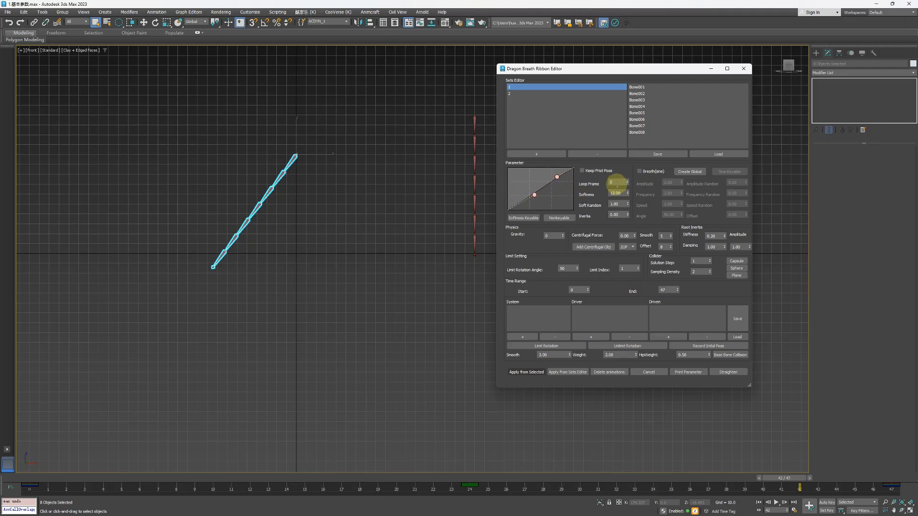
middle_drag(312, 269, 310, 279)
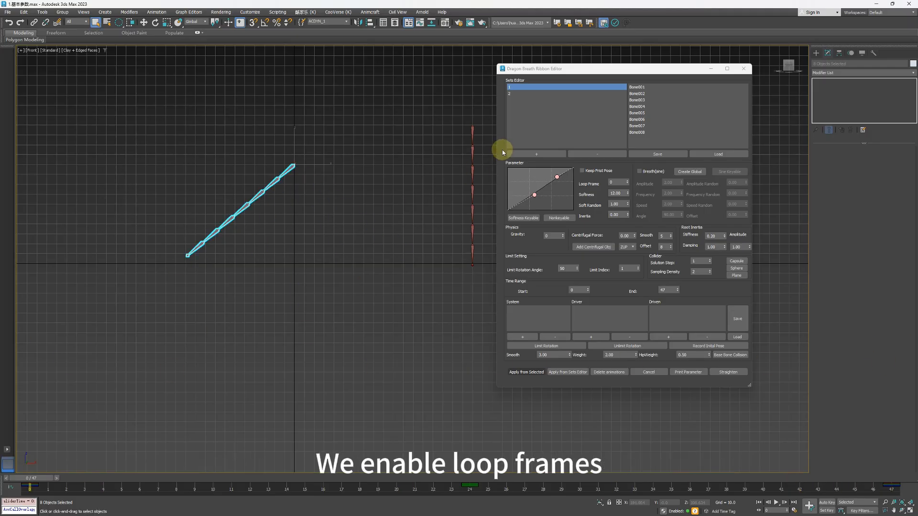
click(615, 182)
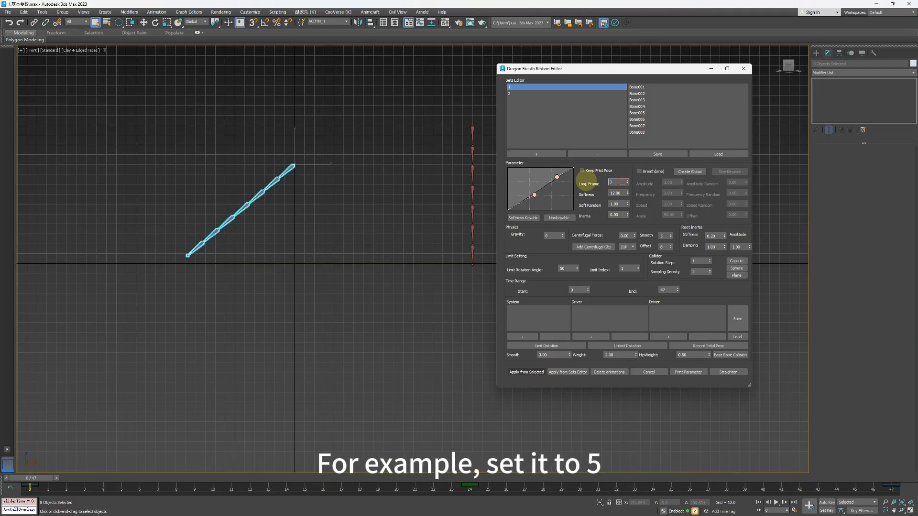
text(5)
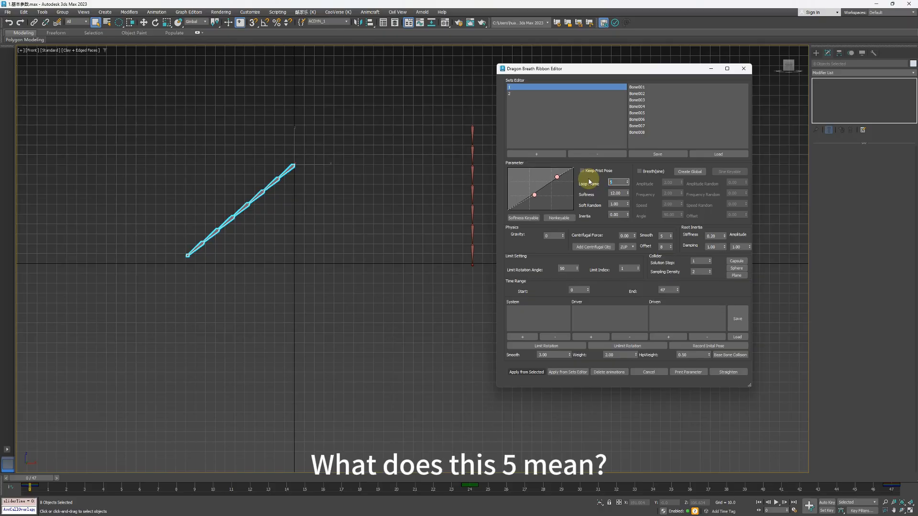
Simulate the selected chain with Loop Frame 5, play back the loop, and undo the simulation.
drag(50, 477, 910, 477)
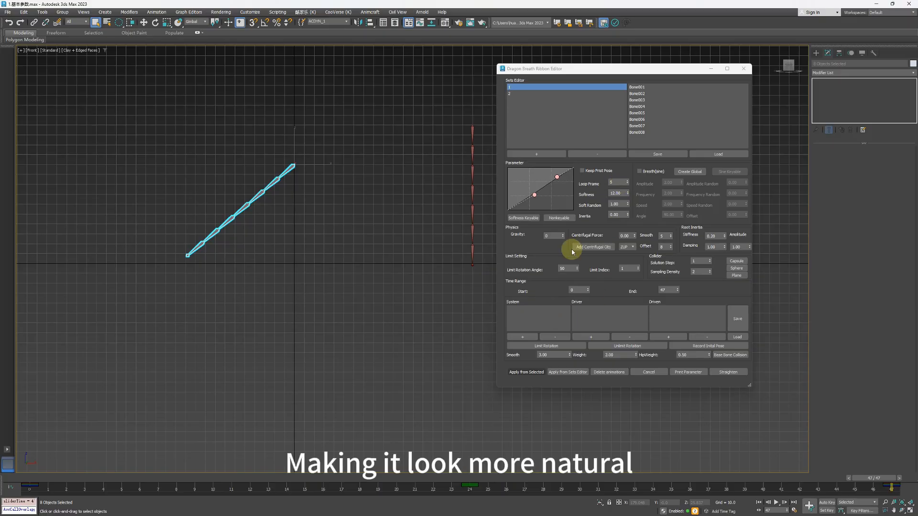
click(532, 373)
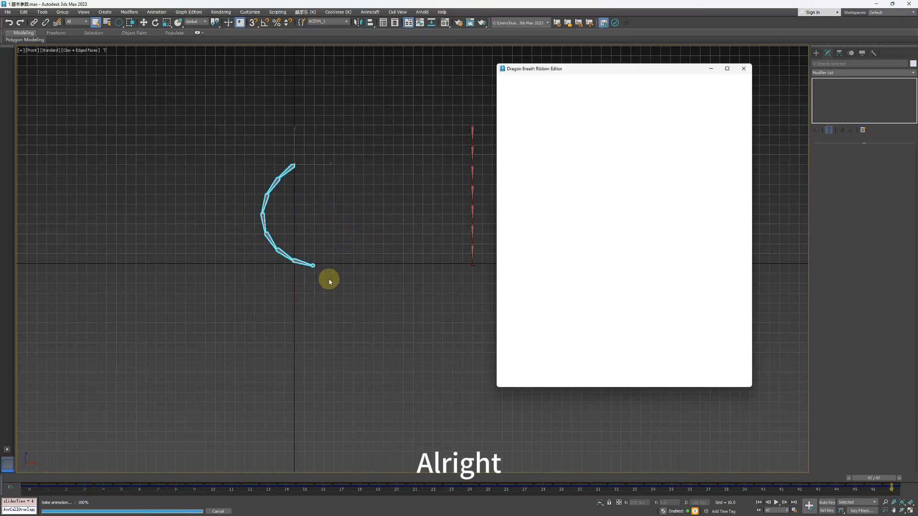
drag(892, 478, 2, 361)
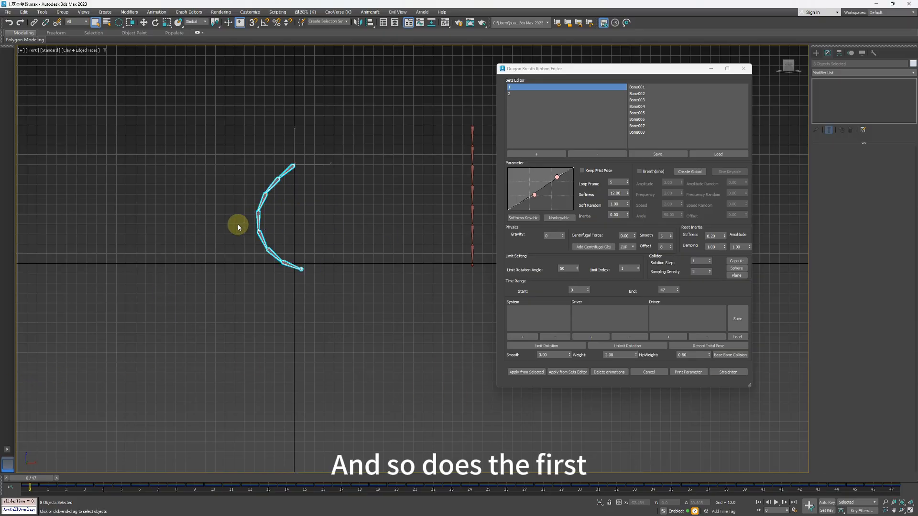
key(/)
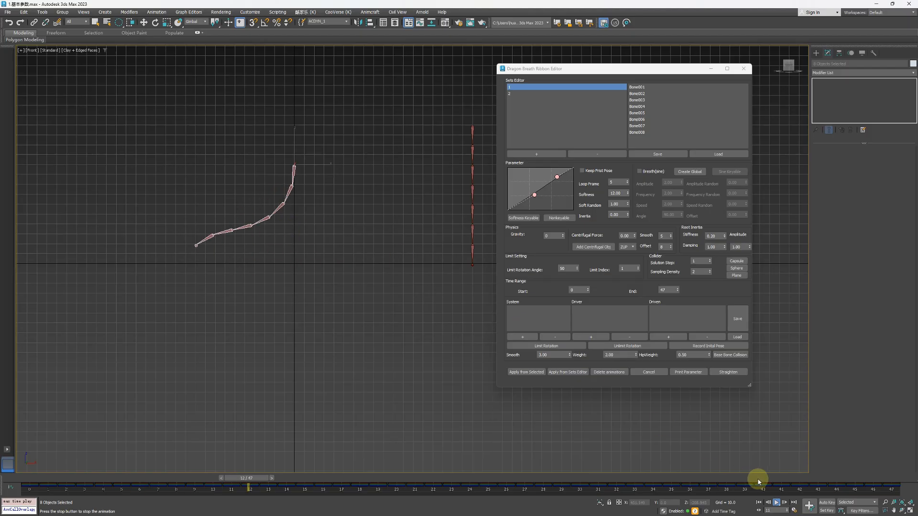
middle_drag(393, 286, 390, 292)
key(/)
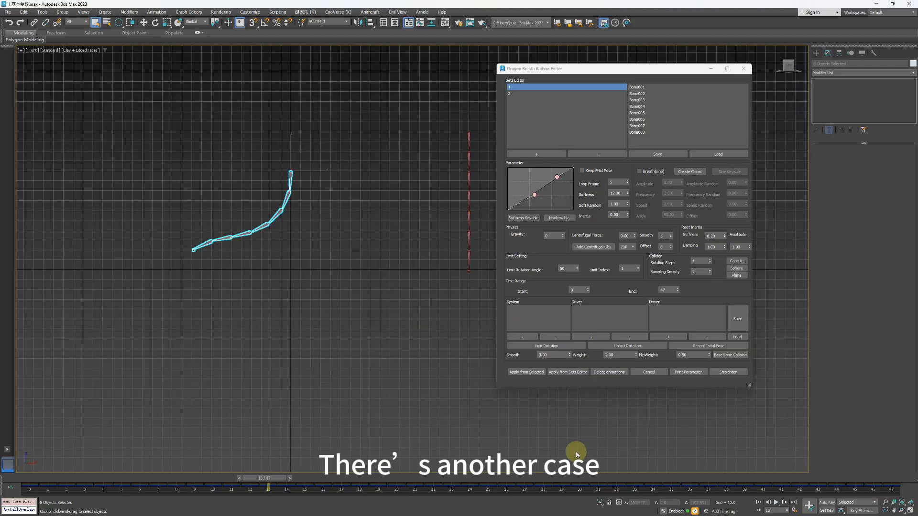
key(ctrl+z)
Enable Keep Frist Pose and rotate the six bones from the third to the tip by about -9.5° at frame 0.
drag(271, 477, 30, 478)
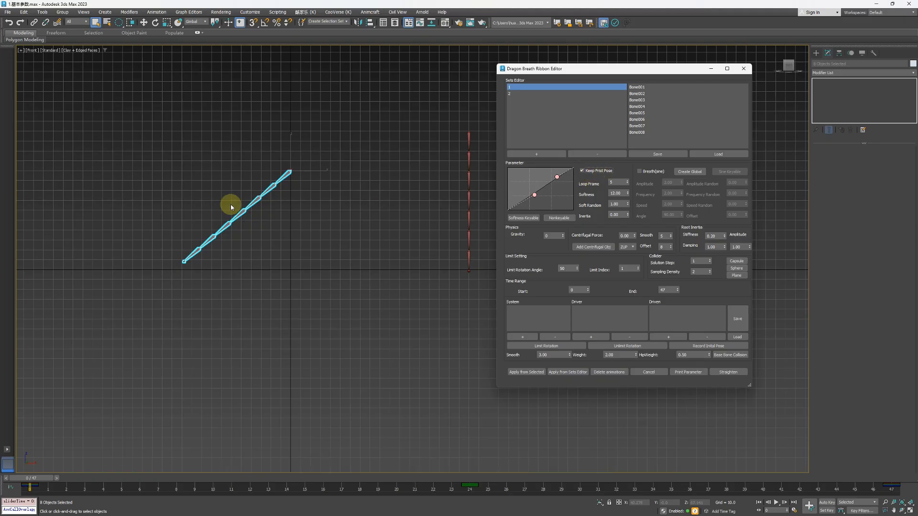
click(262, 196)
double_click(258, 200)
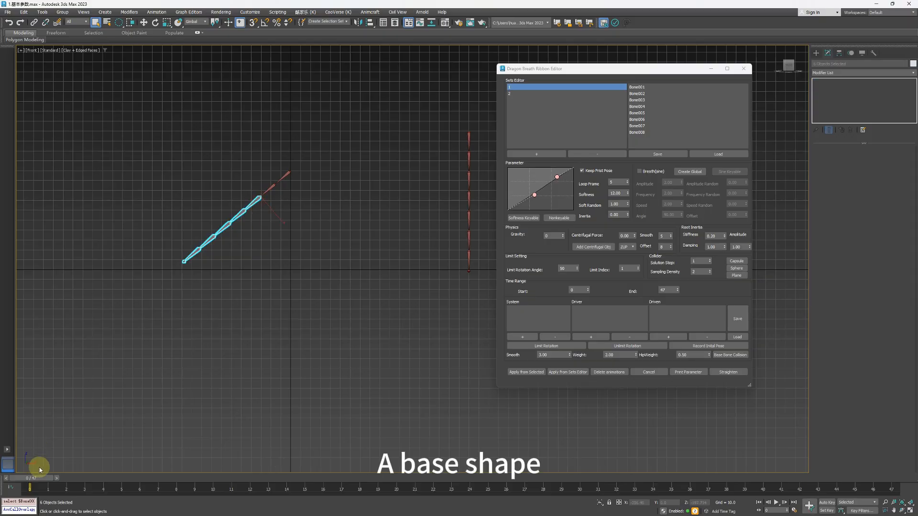
key(e)
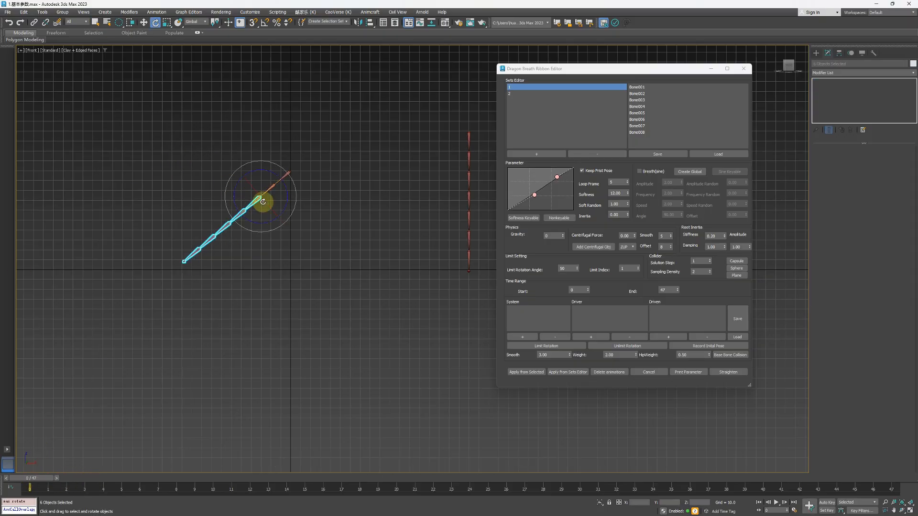
drag(285, 203, 283, 207)
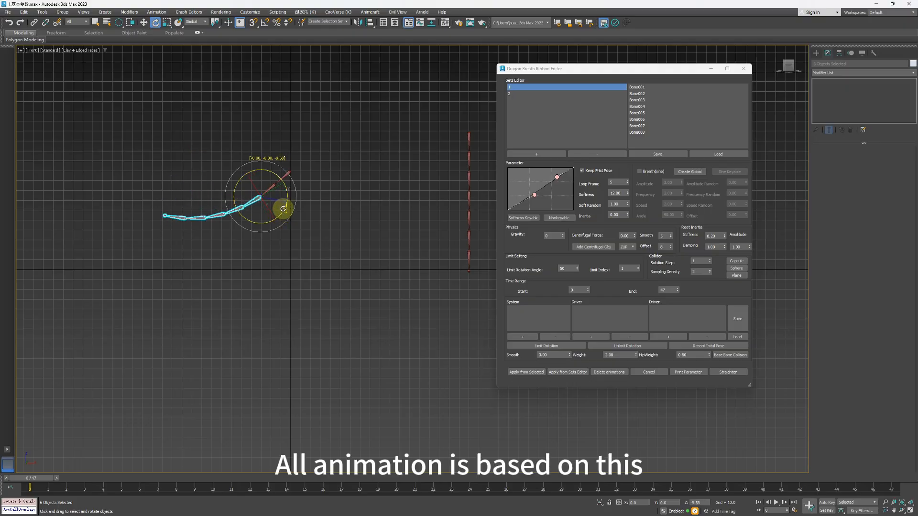
Select the whole bone chain from its root and set Loop Frame to 8.
click(310, 174)
double_click(289, 173)
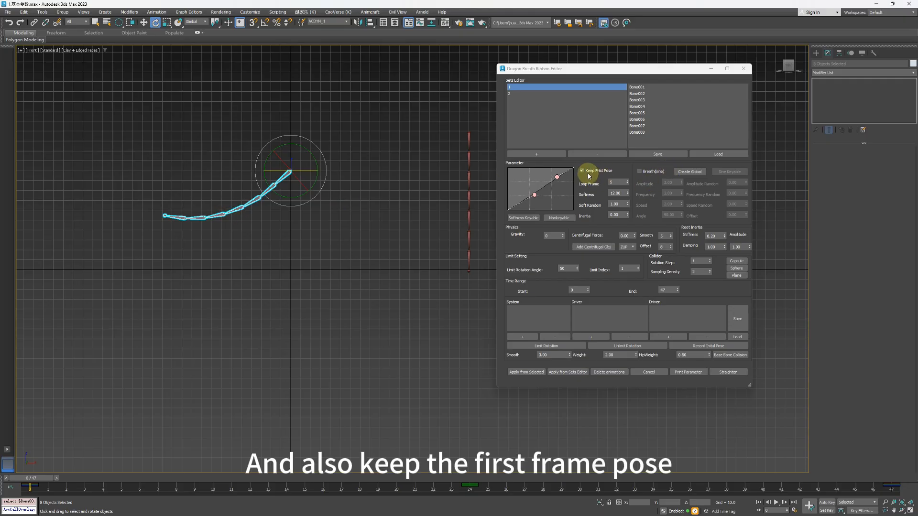
click(620, 183)
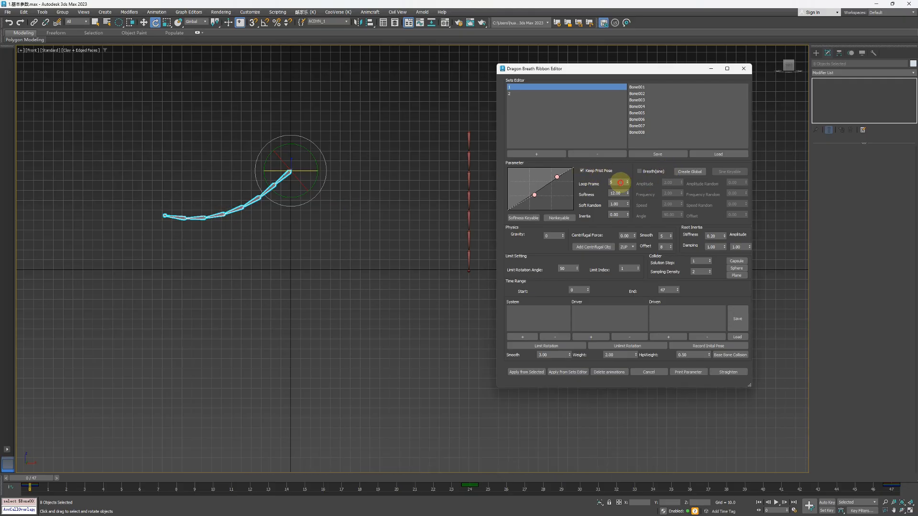
text(9)
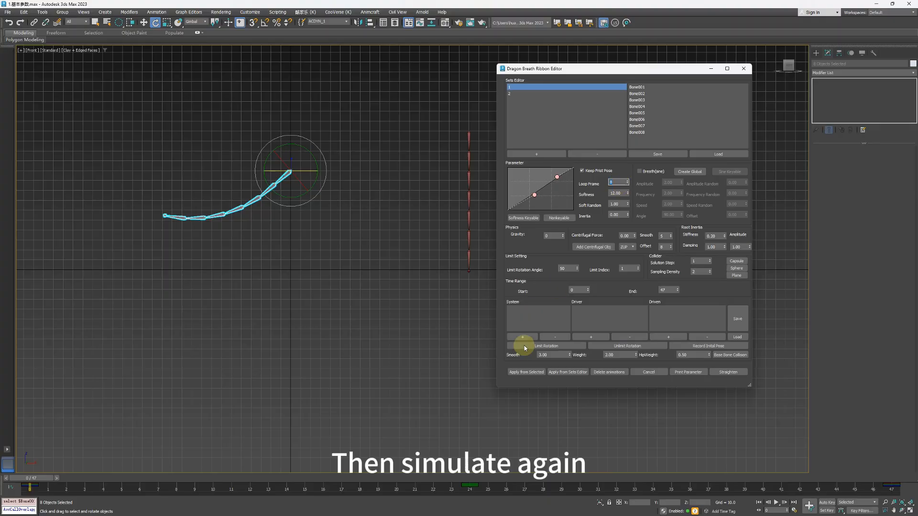
Simulate the chain with the first pose kept, compare the start and end frames in playback, and undo the simulation.
click(527, 372)
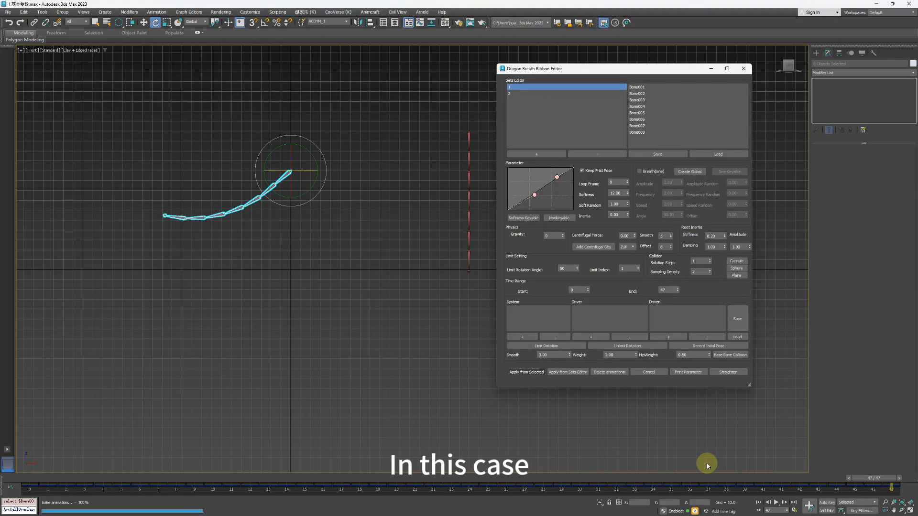
drag(862, 478, 31, 478)
key(/)
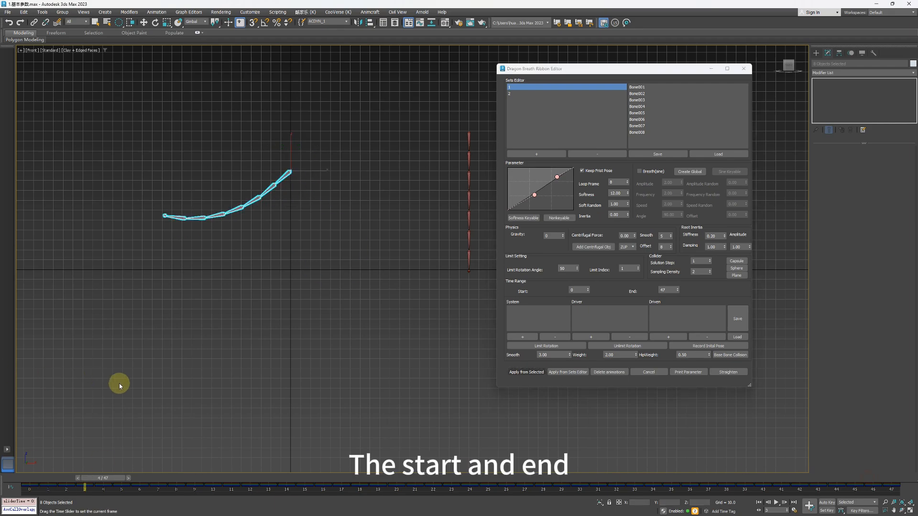
drag(810, 353, 866, 348)
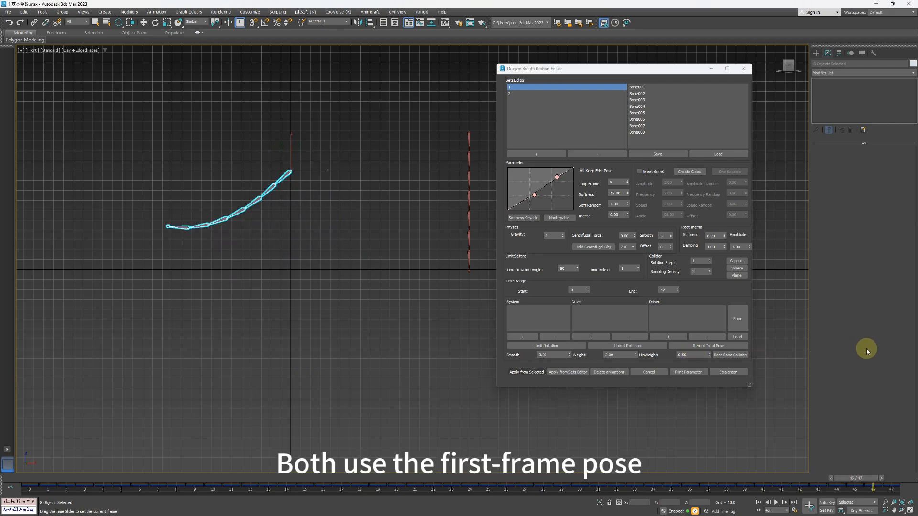
click(776, 502)
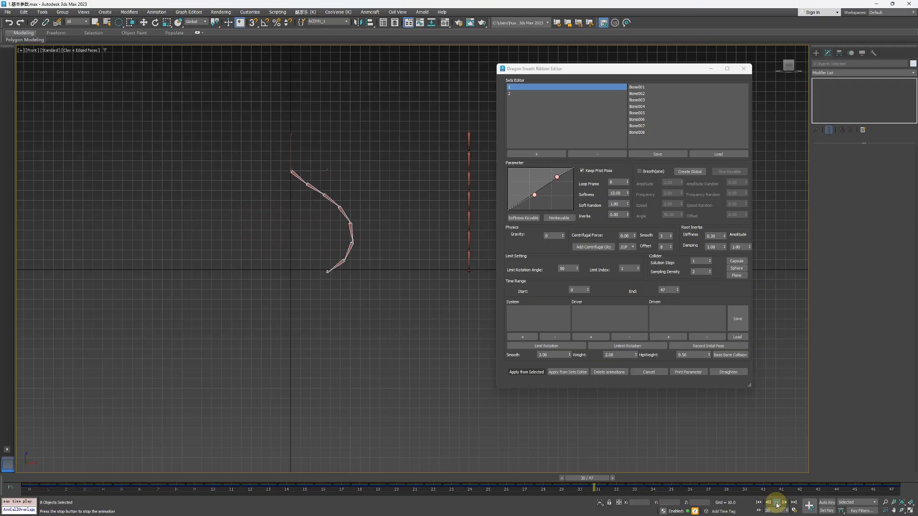
click(776, 504)
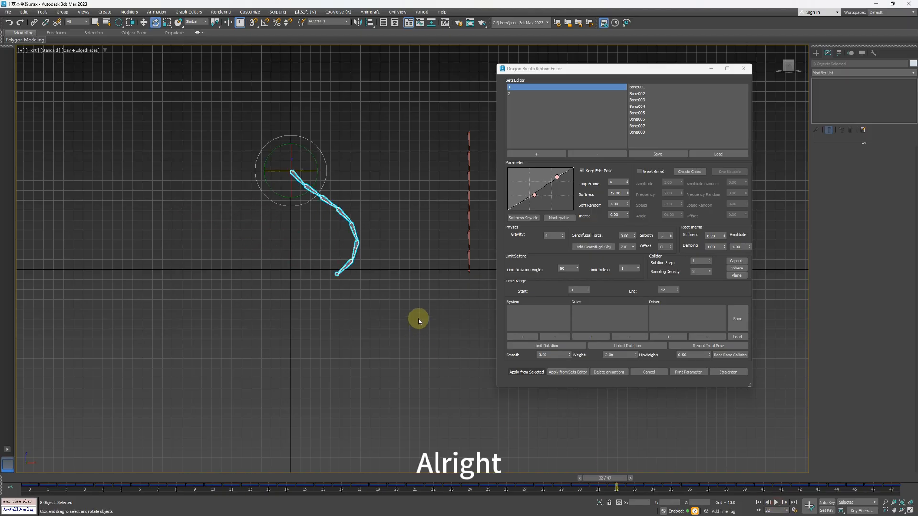
middle_drag(418, 320, 410, 304)
key(ctrl+z)
mouse_move(395, 261)
middle_down()
mouse_move(391, 282)
mouse_move(390, 255)
middle_up()
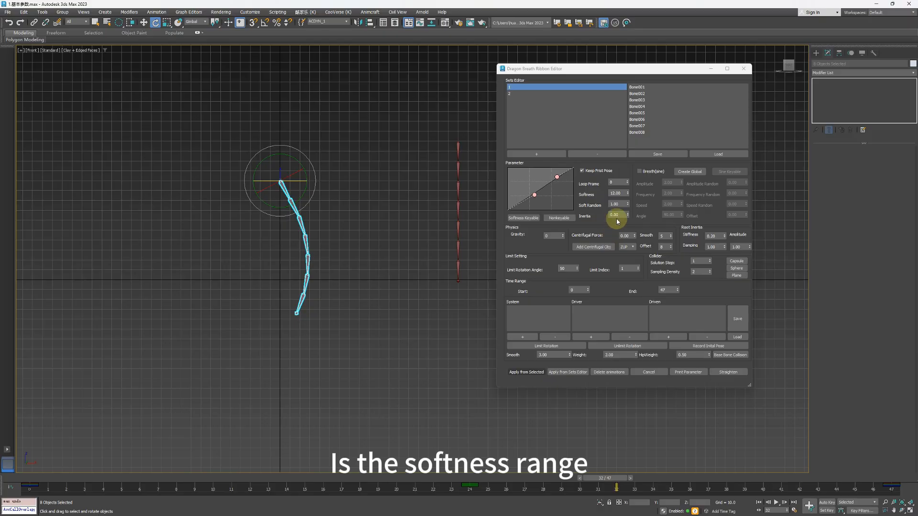
Open the Soft Random value for editing.
click(608, 204)
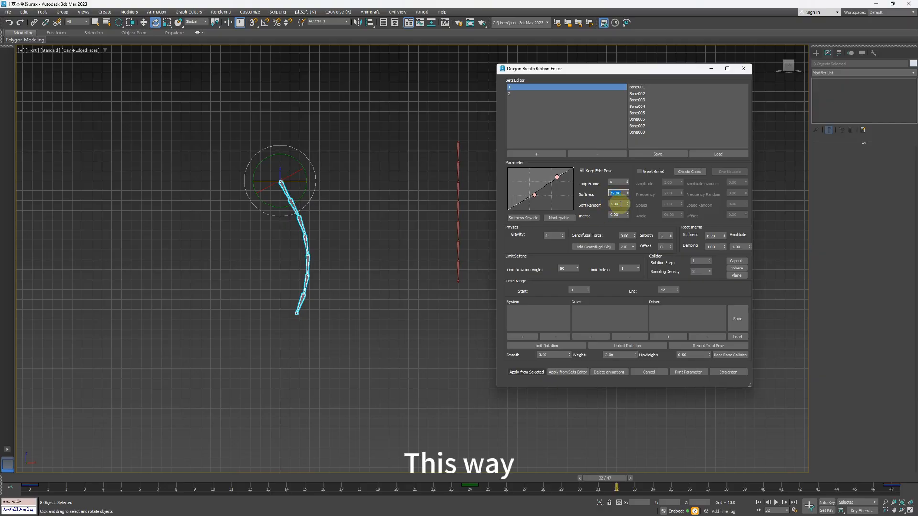
click(620, 205)
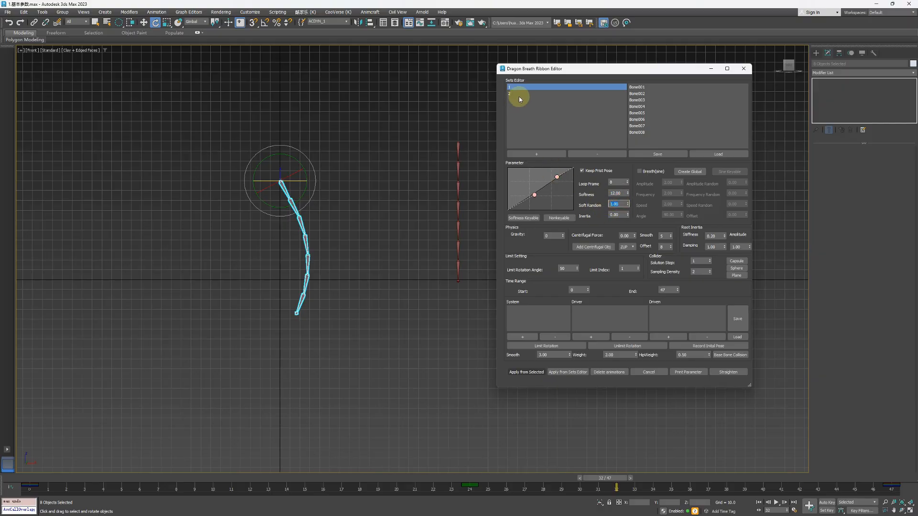